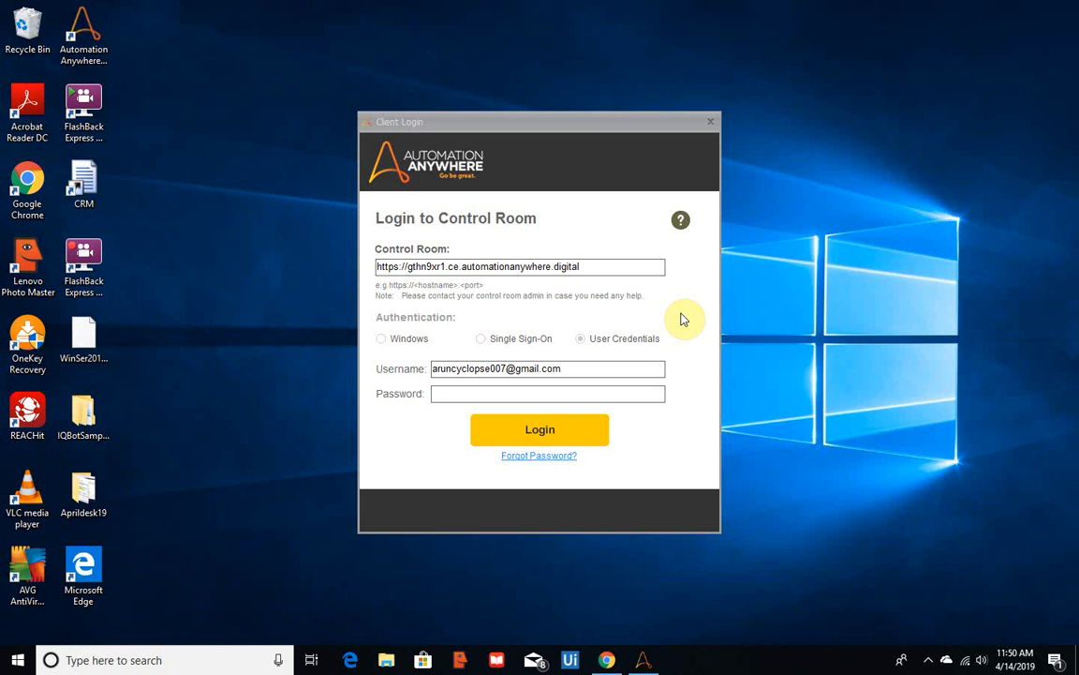
Enter the account password and log in to the Automation Anywhere client with the prefilled username
{"action": "left_click", "coordinate": [616, 391]}
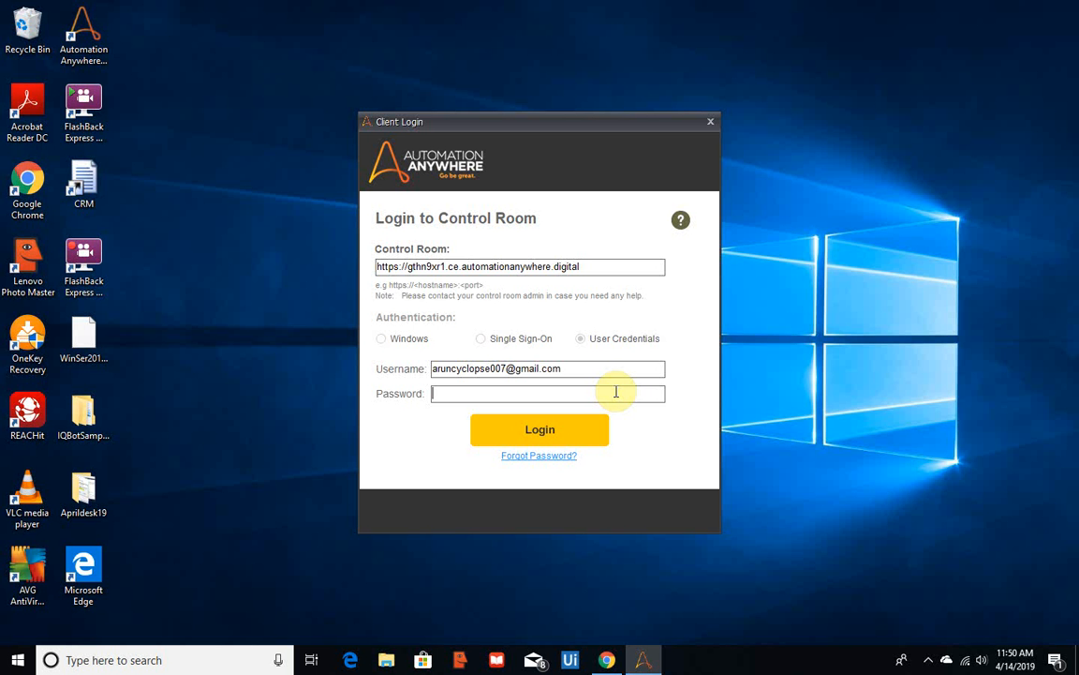
{"action": "type", "text": "***********"}
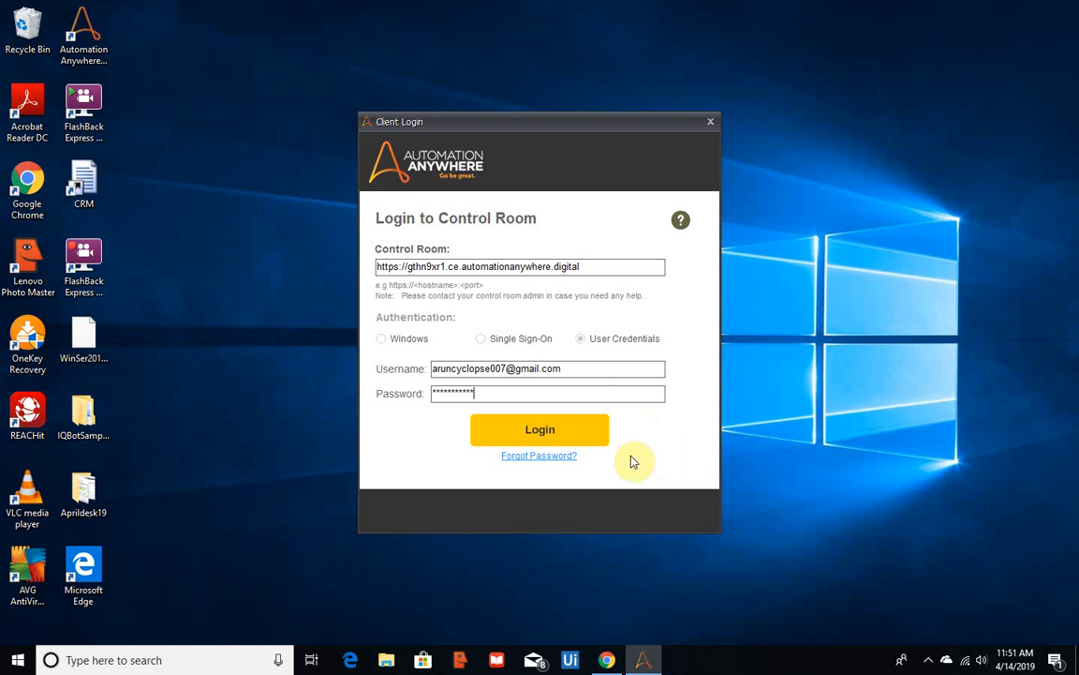
{"action": "left_click", "coordinate": [548, 436]}
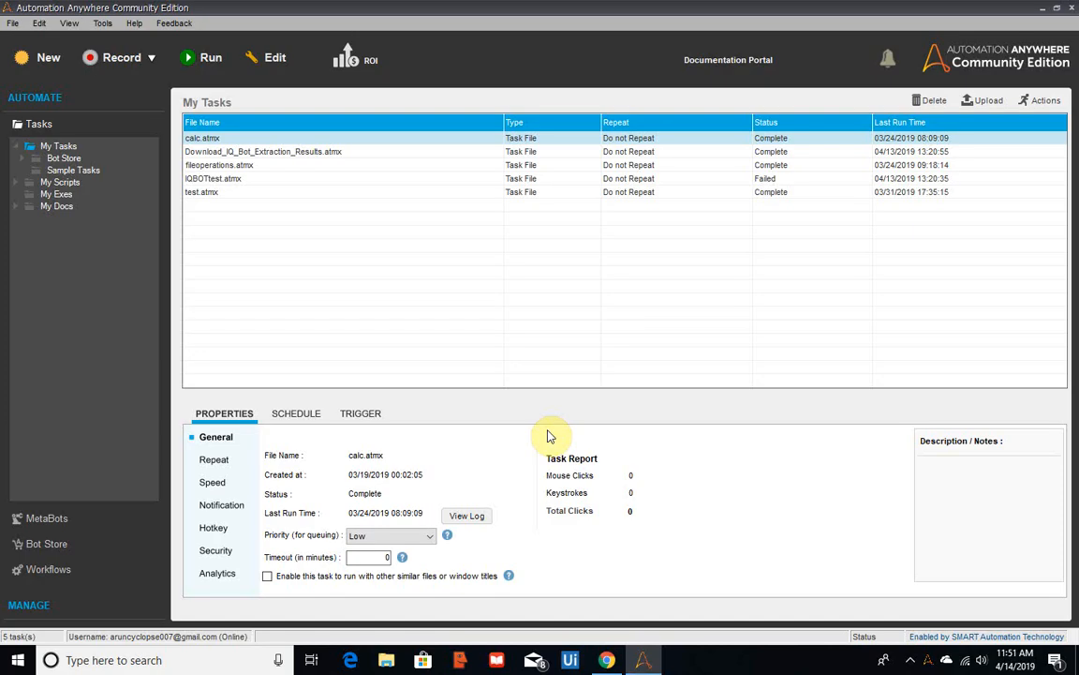
Switch to Chrome, log in to the Control Room with the saved username and the account password, and launch IQ Bot
{"action": "left_click", "coordinate": [607, 662]}
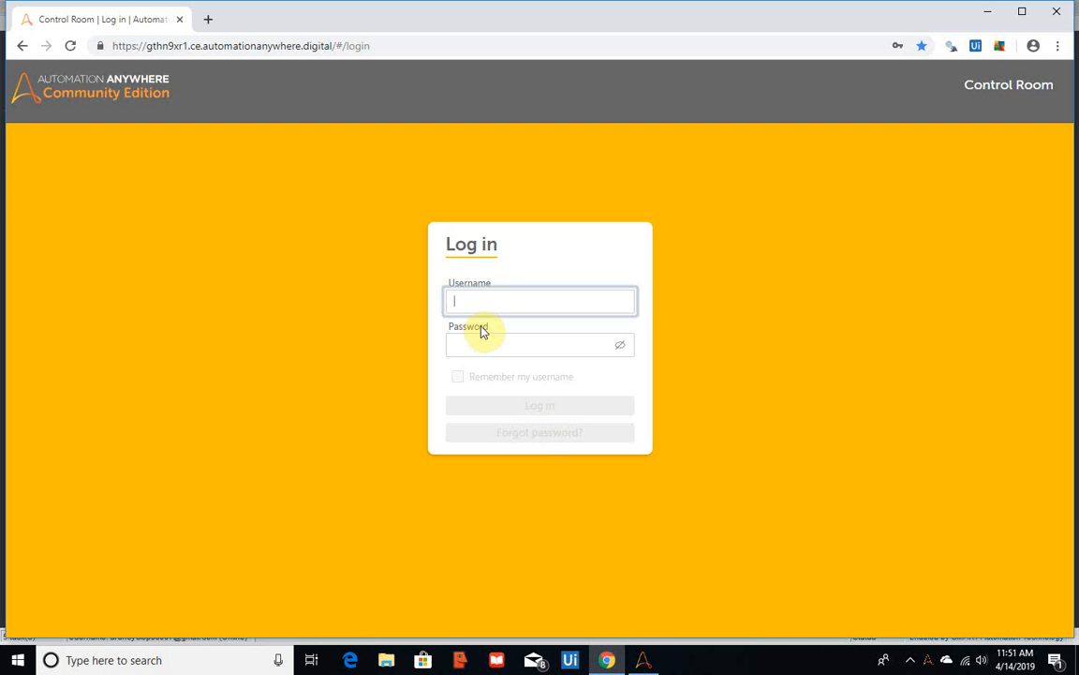
{"action": "left_click", "coordinate": [479, 304]}
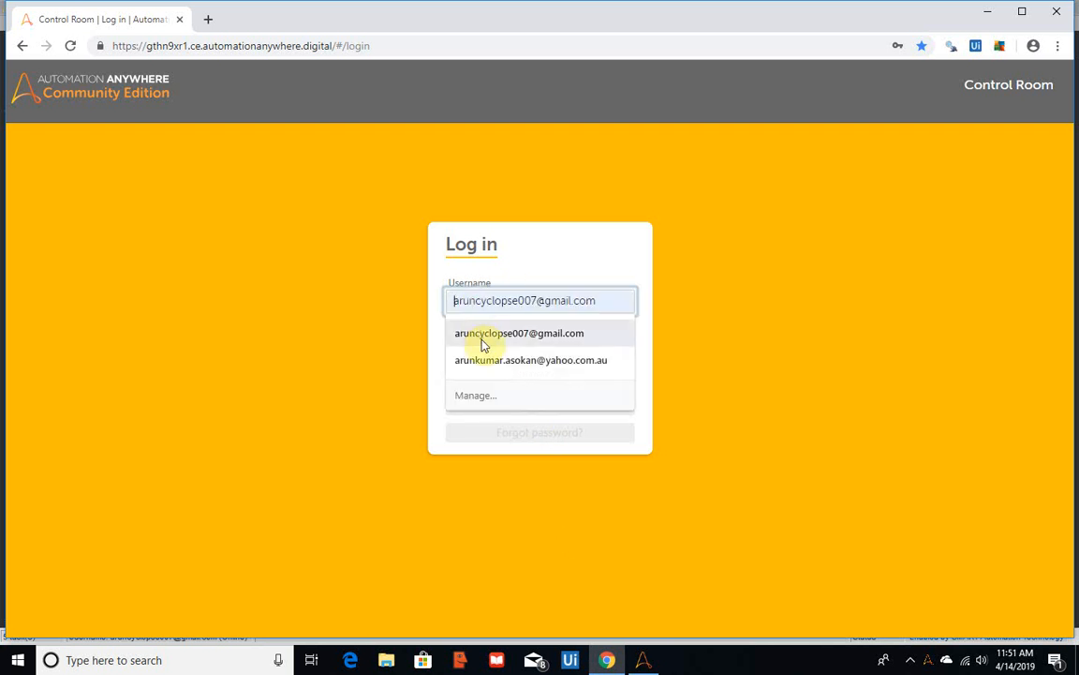
{"action": "left_click", "coordinate": [479, 341]}
{"action": "left_click", "coordinate": [469, 348]}
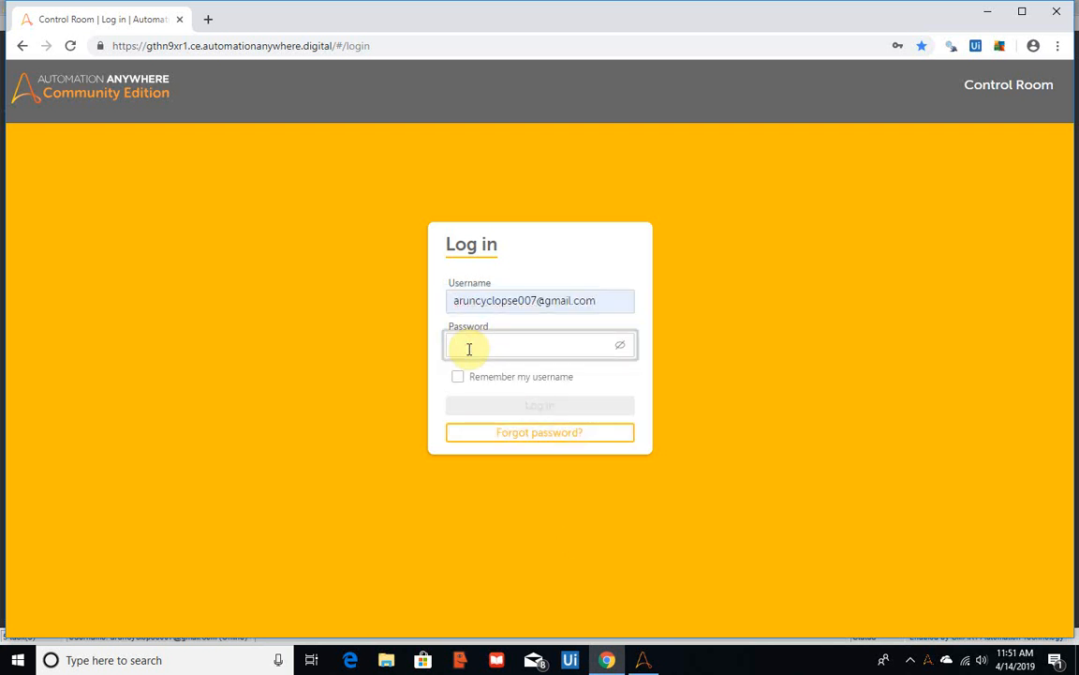
{"action": "type", "text": "************"}
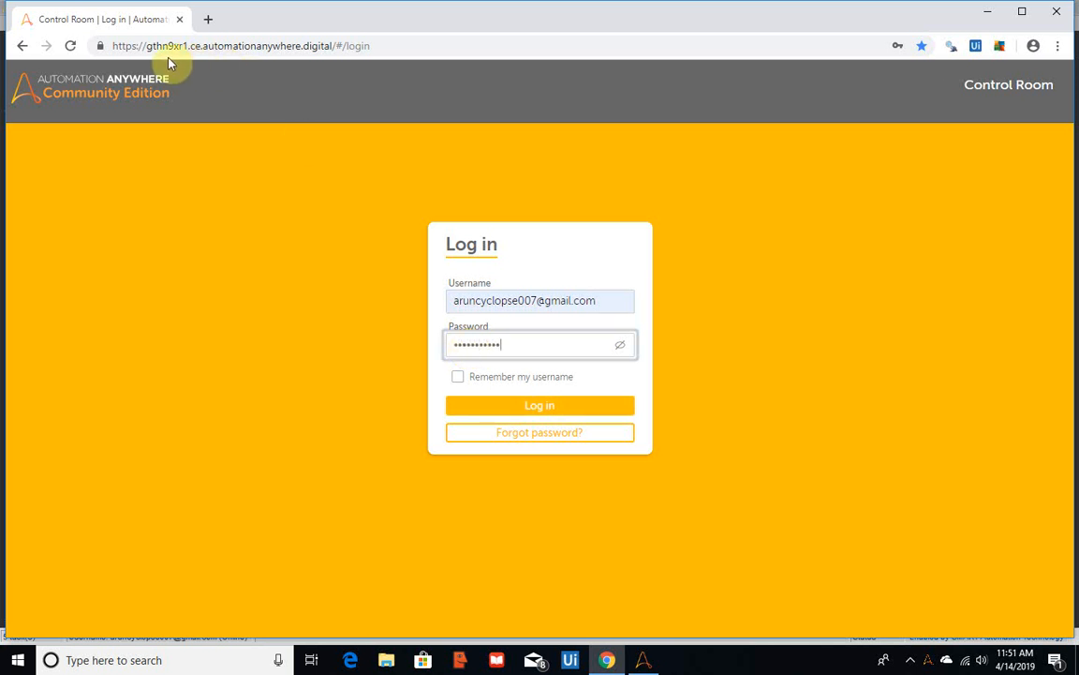
{"action": "left_click", "coordinate": [520, 407]}
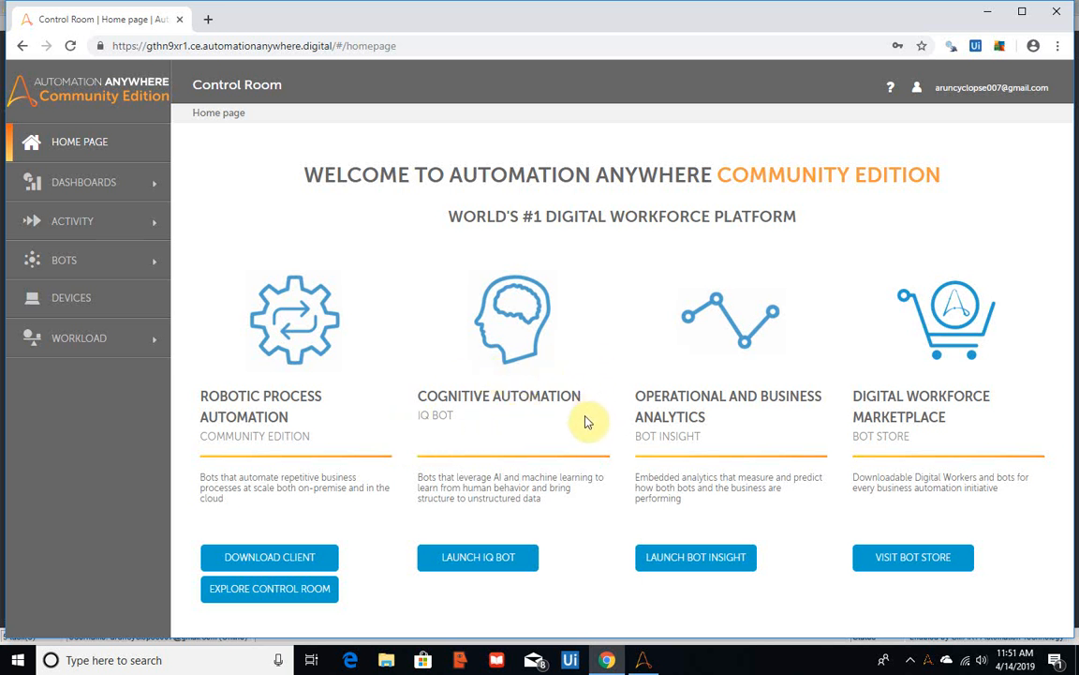
{"action": "left_click", "coordinate": [492, 560]}
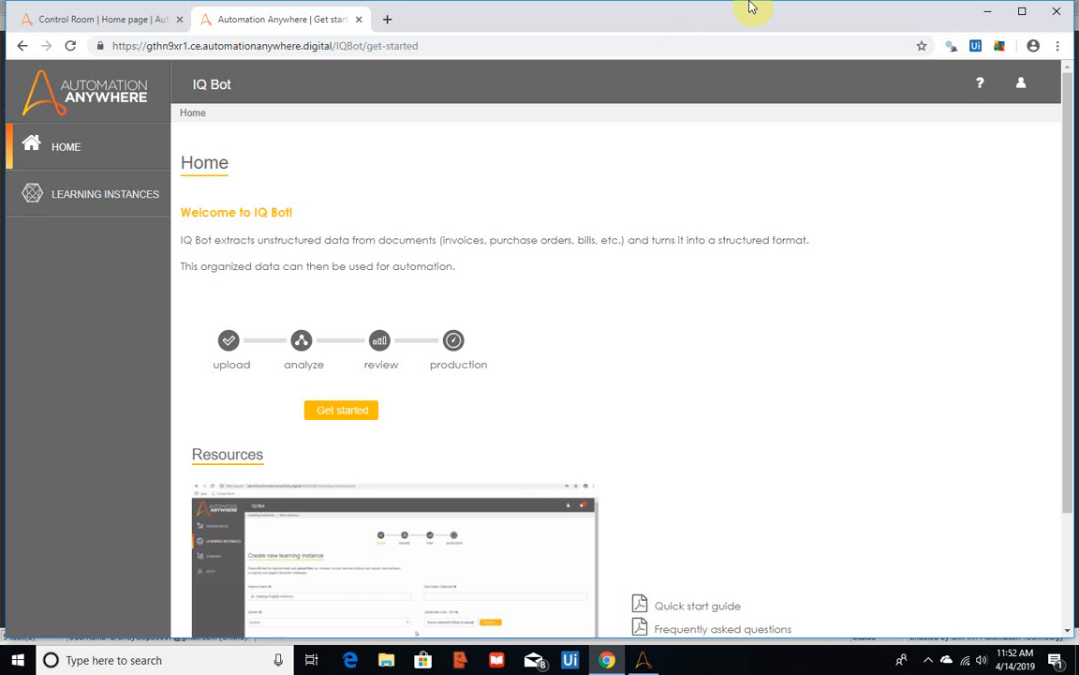
Minimize the open windows and view the Test folder inside Utility Bills in the desktop's IQBotSampleDocs folder
{"action": "left_click", "coordinate": [988, 19]}
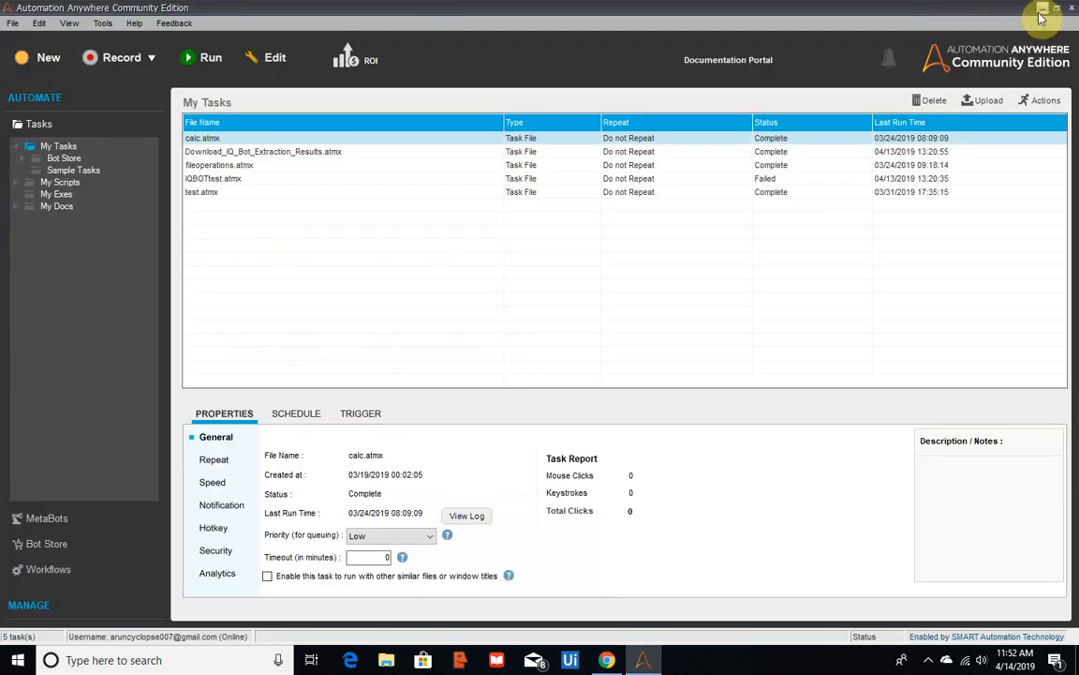
{"action": "left_click", "coordinate": [1042, 9]}
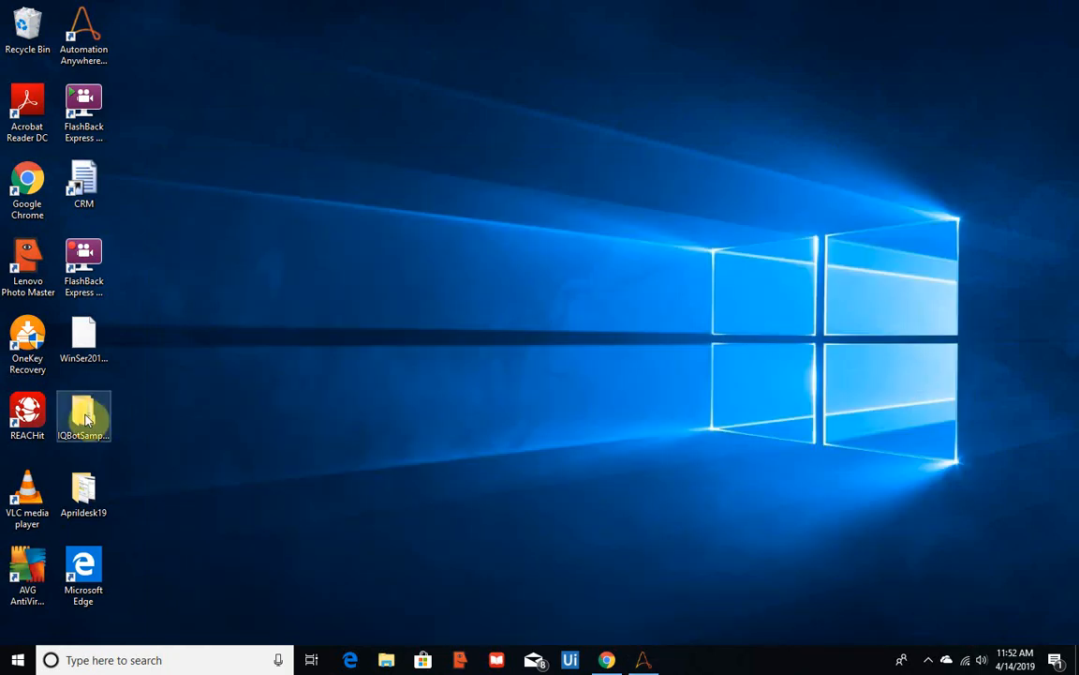
{"action": "double_click", "coordinate": [85, 419]}
{"action": "double_click", "coordinate": [606, 162]}
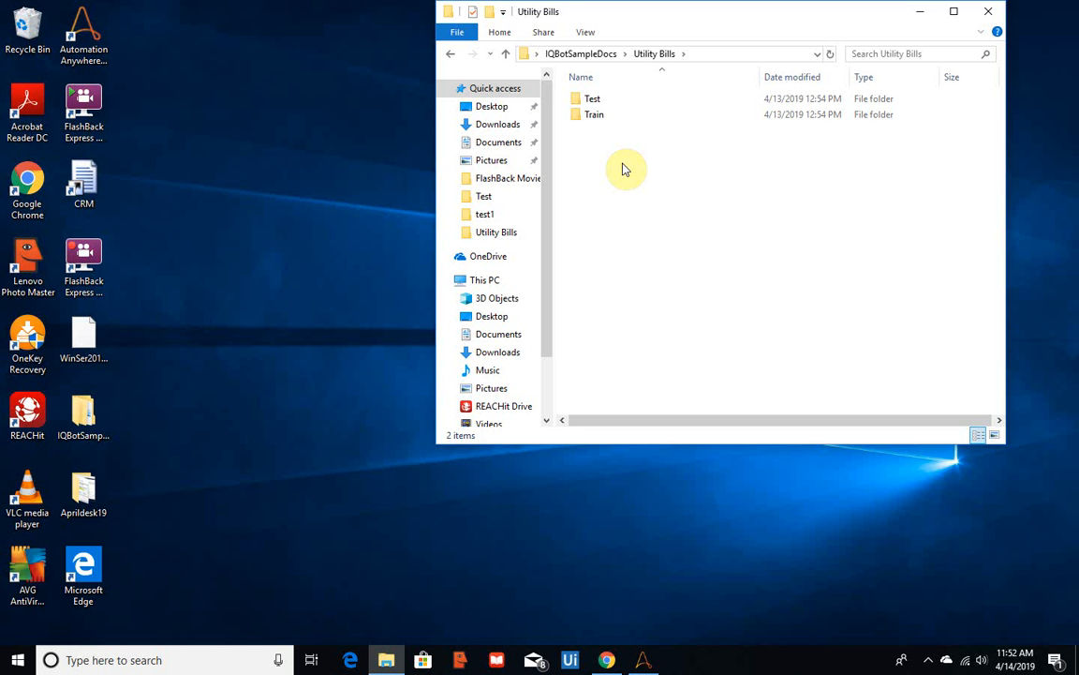
{"action": "double_click", "coordinate": [610, 101]}
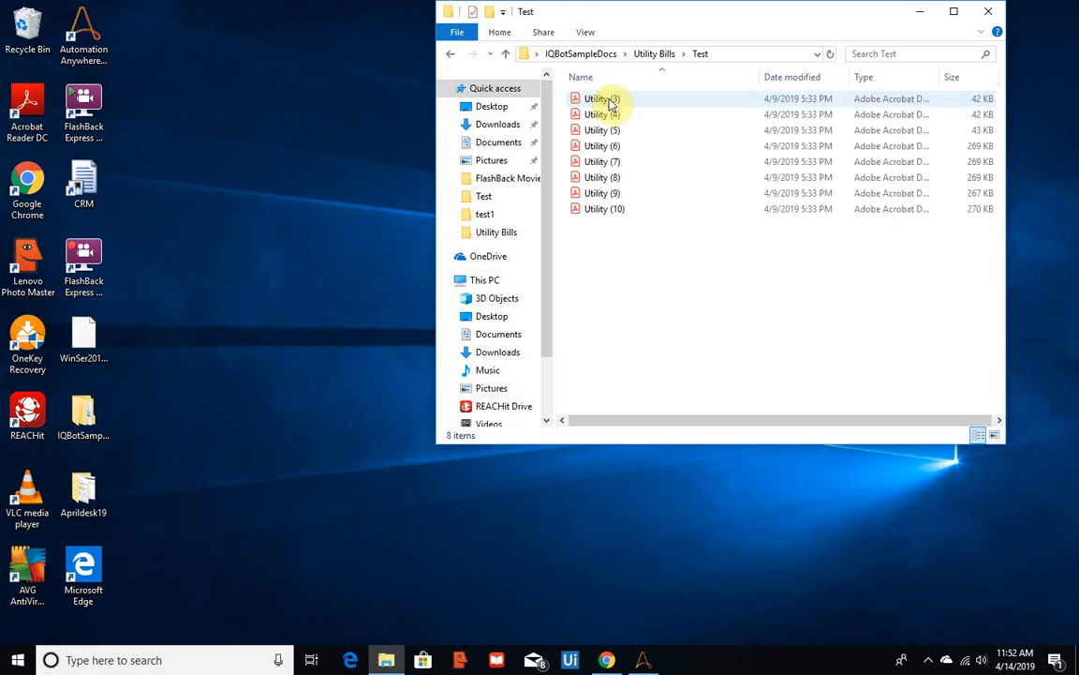
Open the Utility (1) PDF from the Train folder, review the bill from header to charges table, and close it
{"action": "left_click", "coordinate": [655, 53]}
{"action": "double_click", "coordinate": [607, 116]}
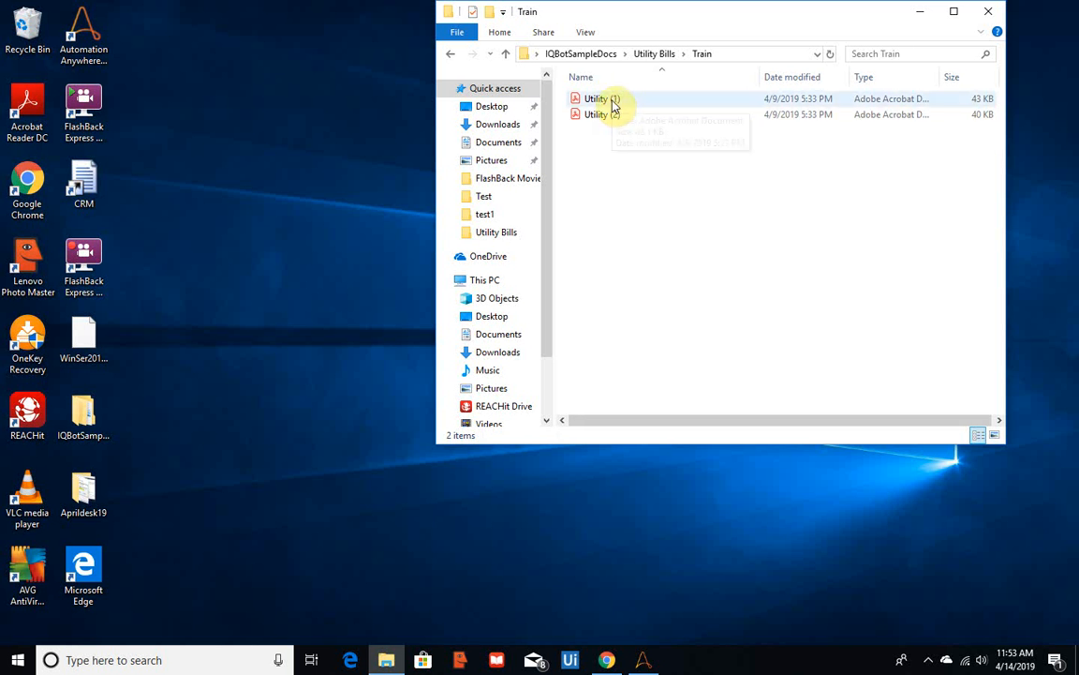
{"action": "left_click", "coordinate": [613, 106]}
{"action": "double_click", "coordinate": [614, 106]}
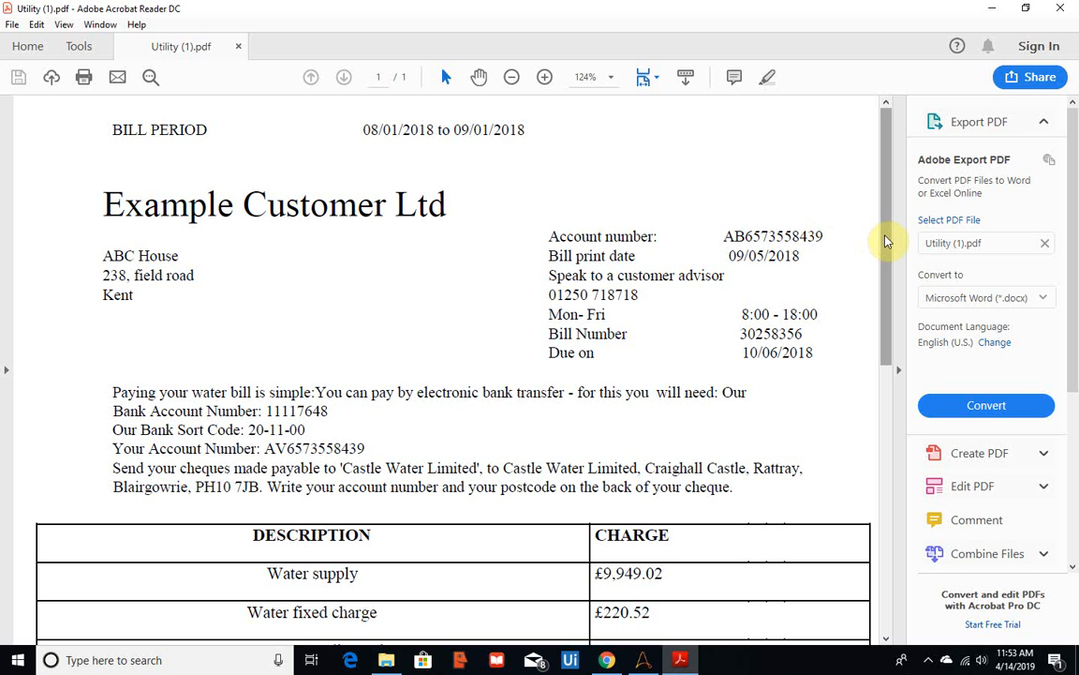
{"action": "left_click_drag", "start_coordinate": [886, 240], "coordinate": [878, 367]}
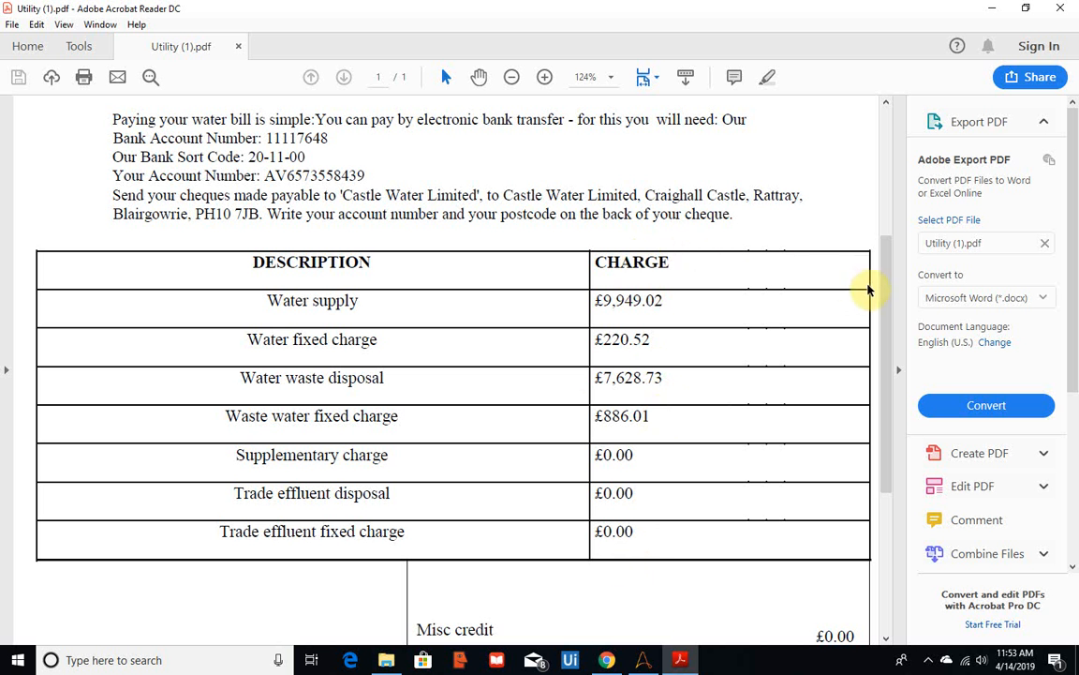
{"action": "left_click_drag", "start_coordinate": [889, 290], "coordinate": [883, 167]}
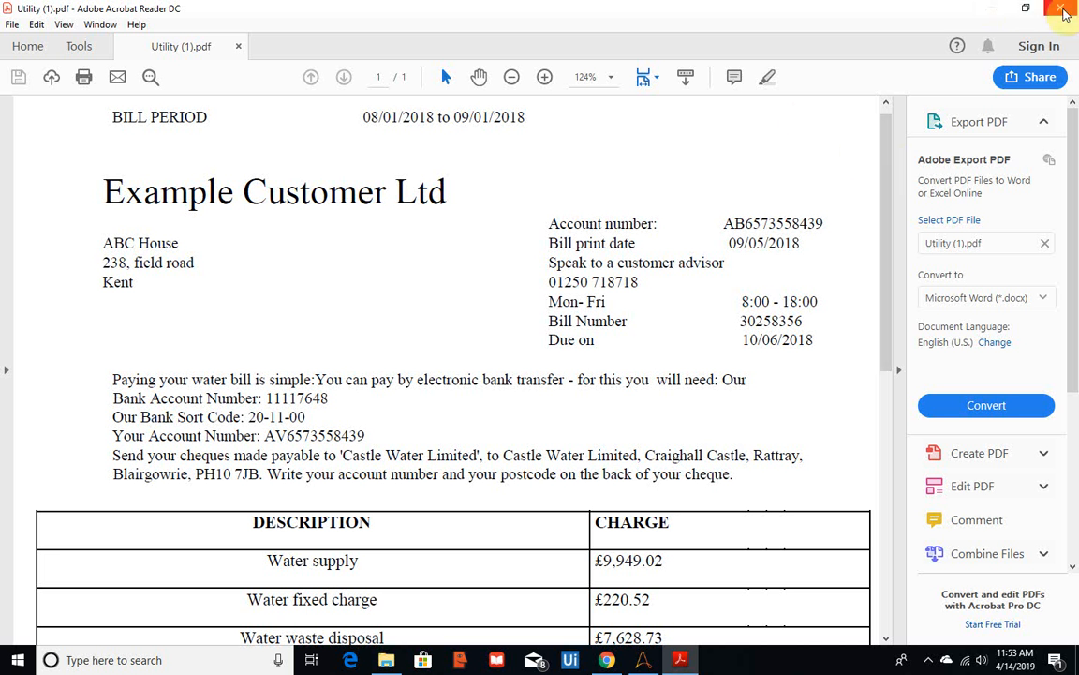
{"action": "left_click", "coordinate": [1062, 12]}
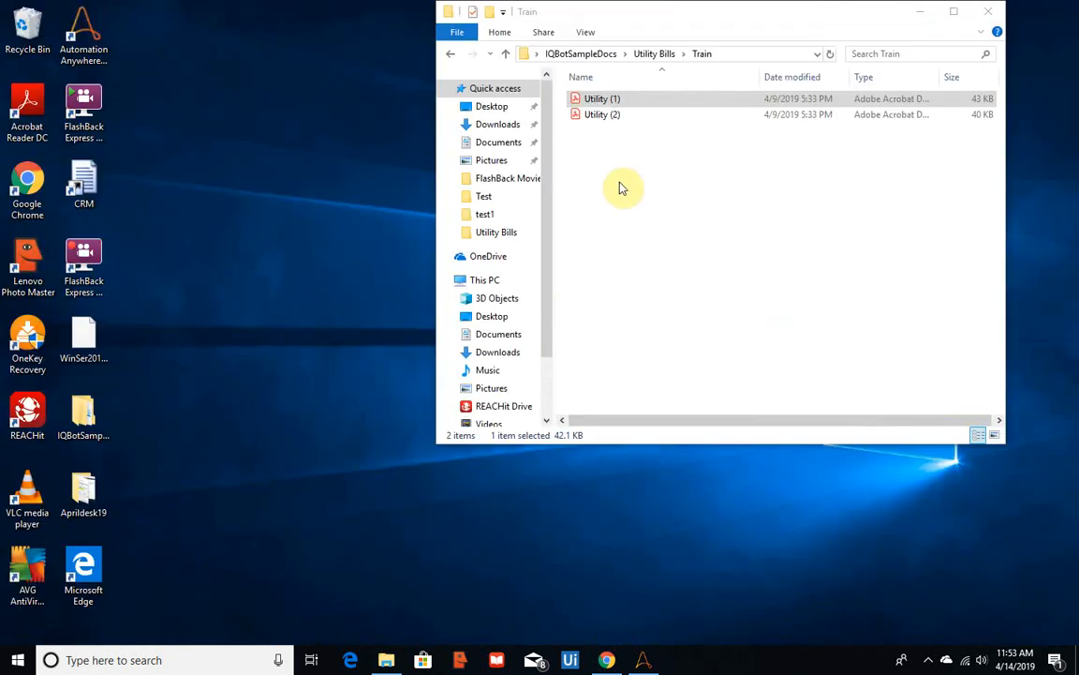
Go back to the Test folder under Utility Bills, view the Utility (5) PDF and close it
{"action": "left_click", "coordinate": [659, 55]}
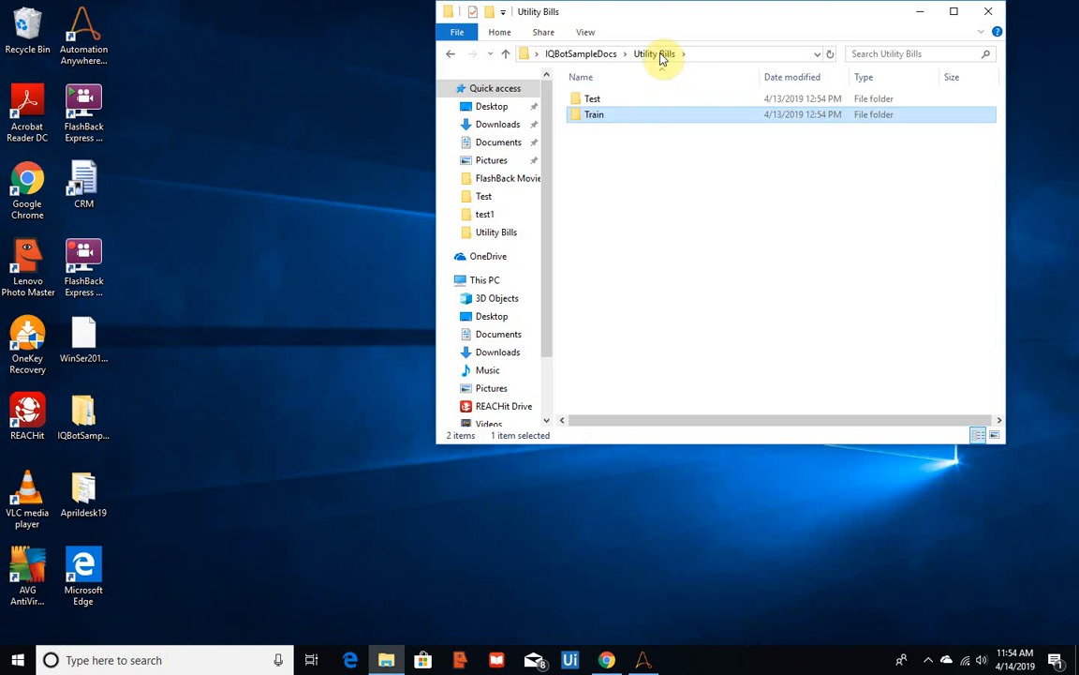
{"action": "double_click", "coordinate": [598, 99]}
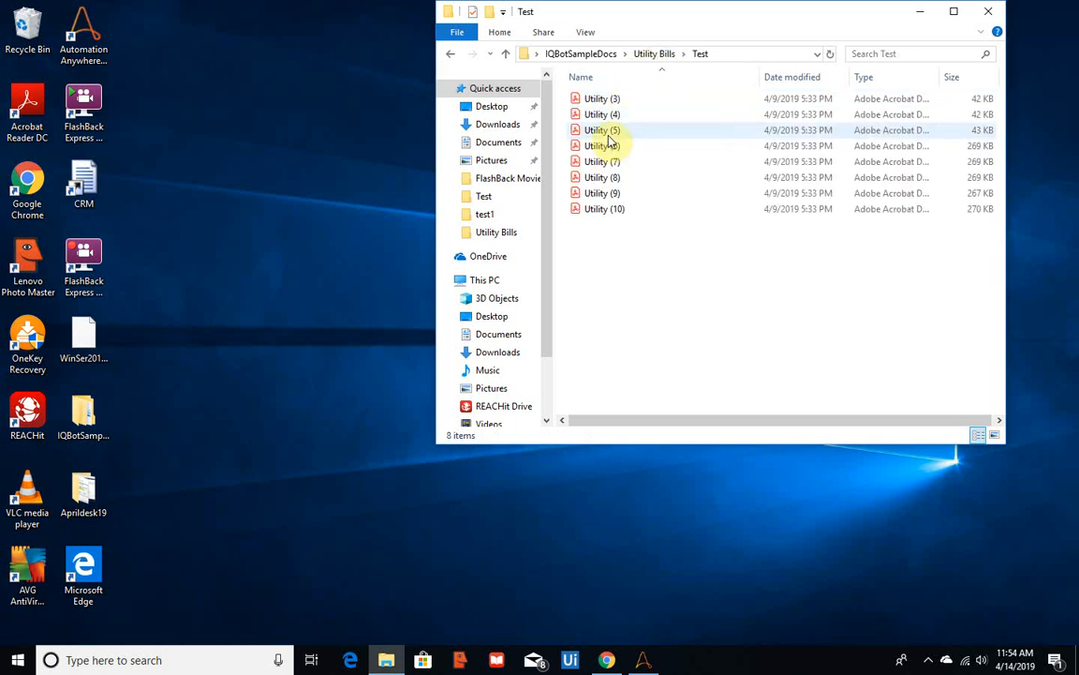
{"action": "double_click", "coordinate": [609, 137]}
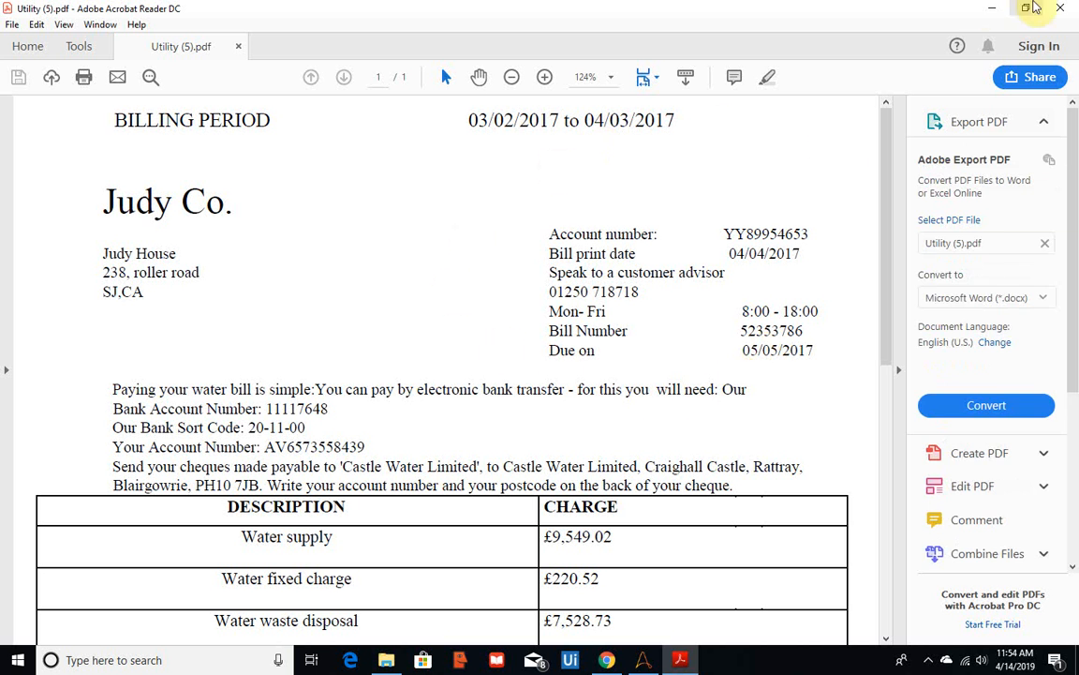
{"action": "left_click", "coordinate": [1068, 8]}
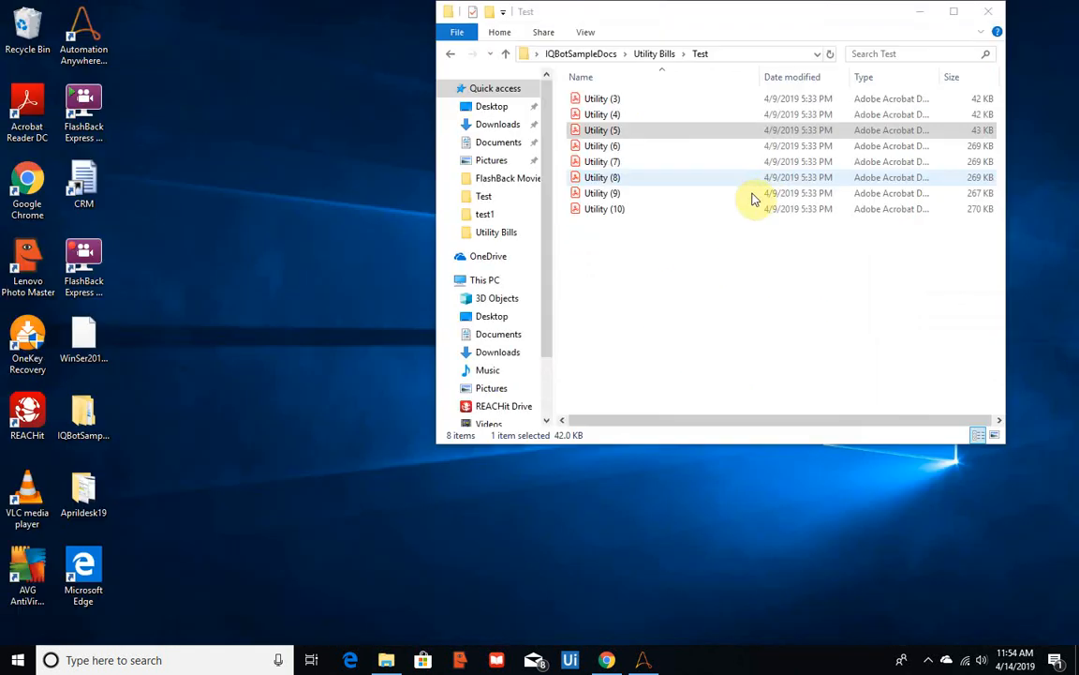
View the Utility (6) and Utility (10) PDFs, closing each one, and return to the Utility Bills folder
{"action": "double_click", "coordinate": [625, 148]}
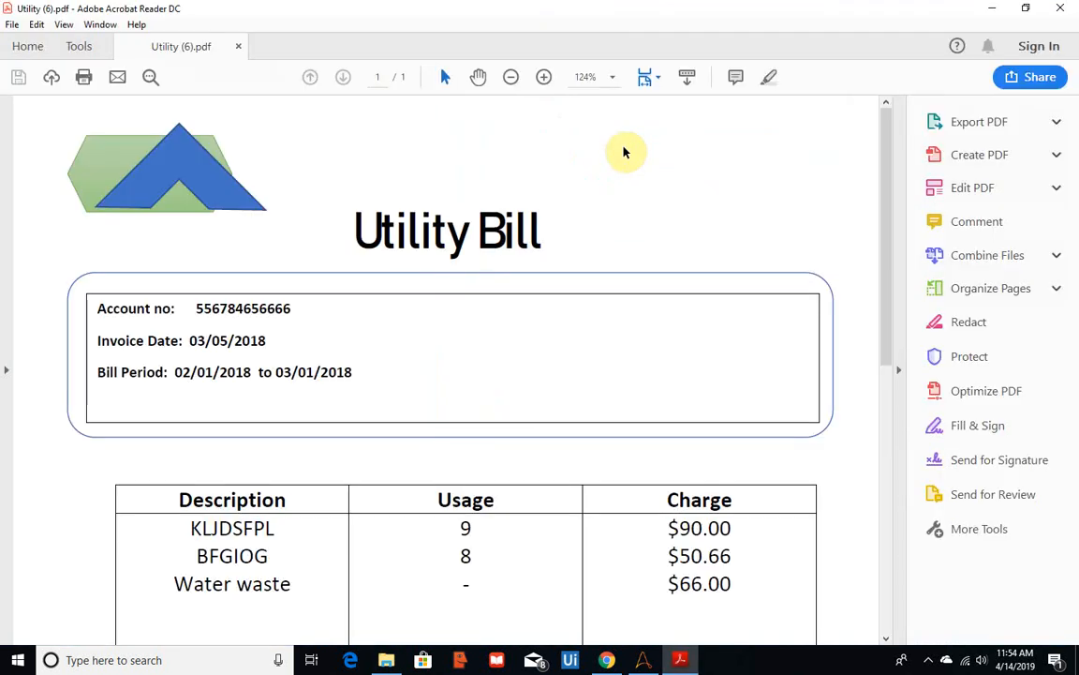
{"action": "left_click_drag", "start_coordinate": [883, 175], "coordinate": [886, 222]}
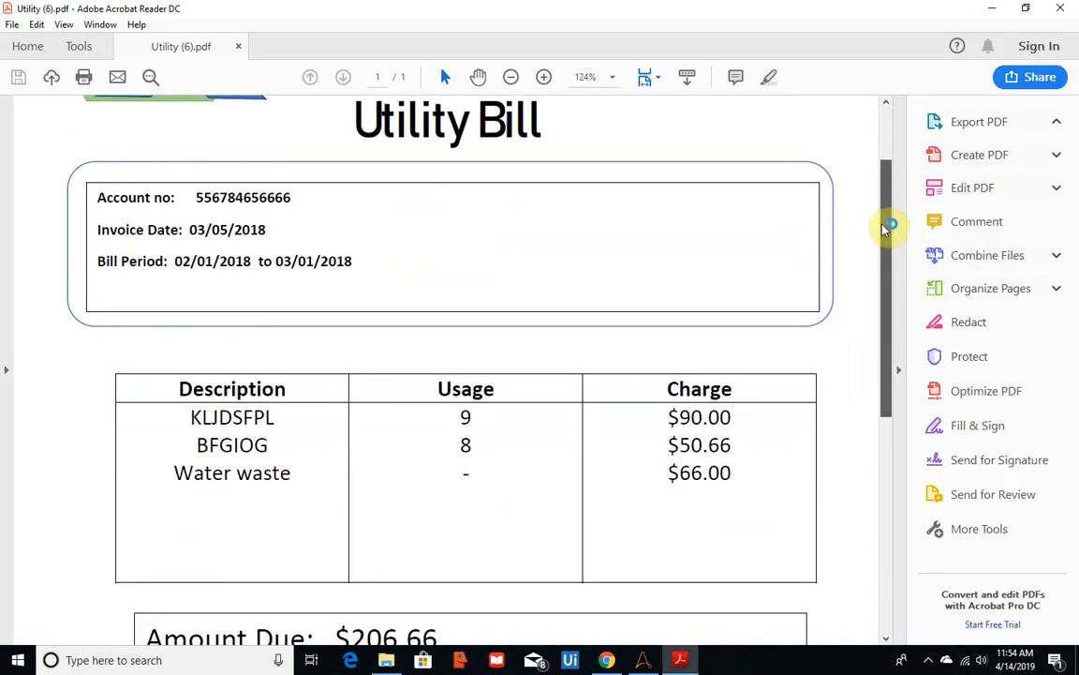
{"action": "left_click", "coordinate": [1064, 9]}
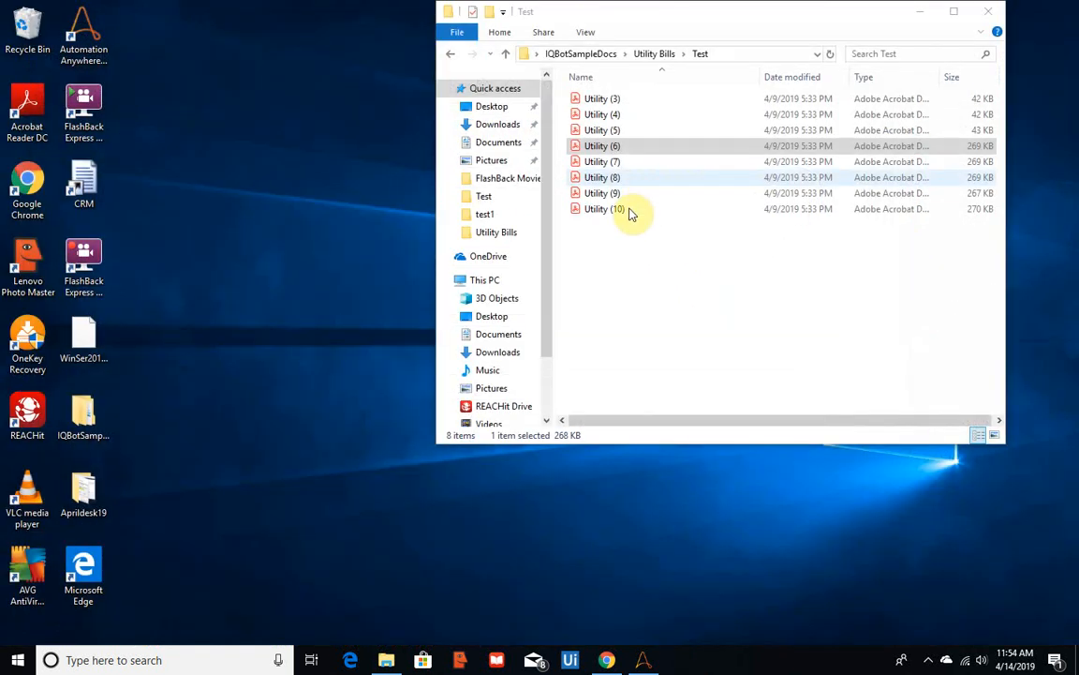
{"action": "double_click", "coordinate": [629, 212]}
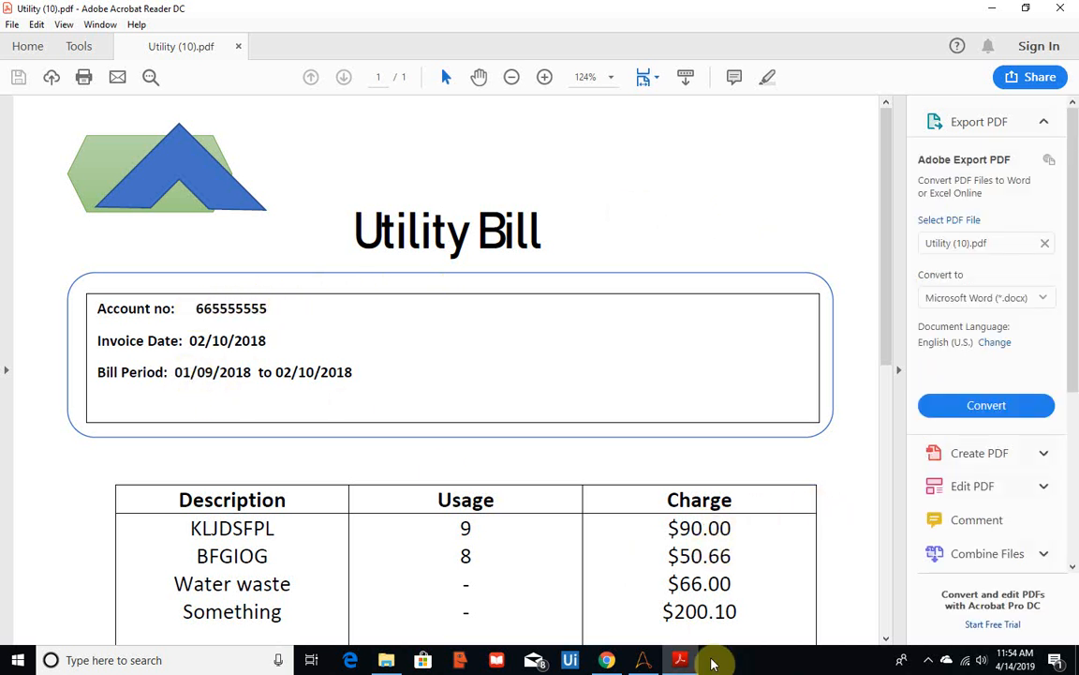
{"action": "left_click", "coordinate": [1057, 9]}
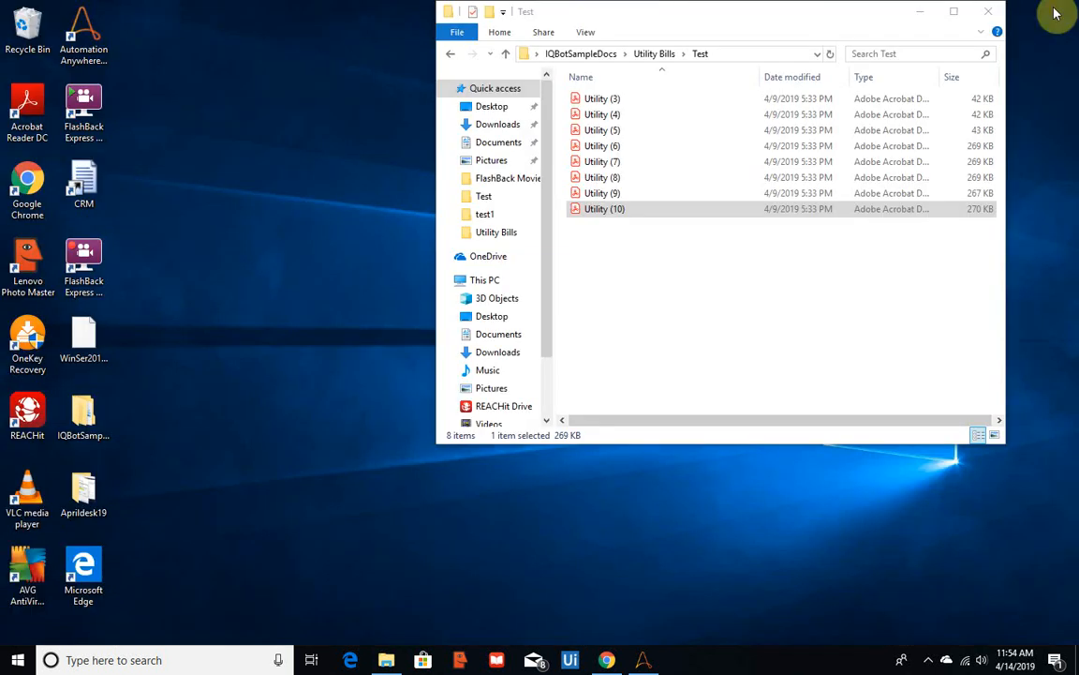
{"action": "left_click", "coordinate": [646, 55]}
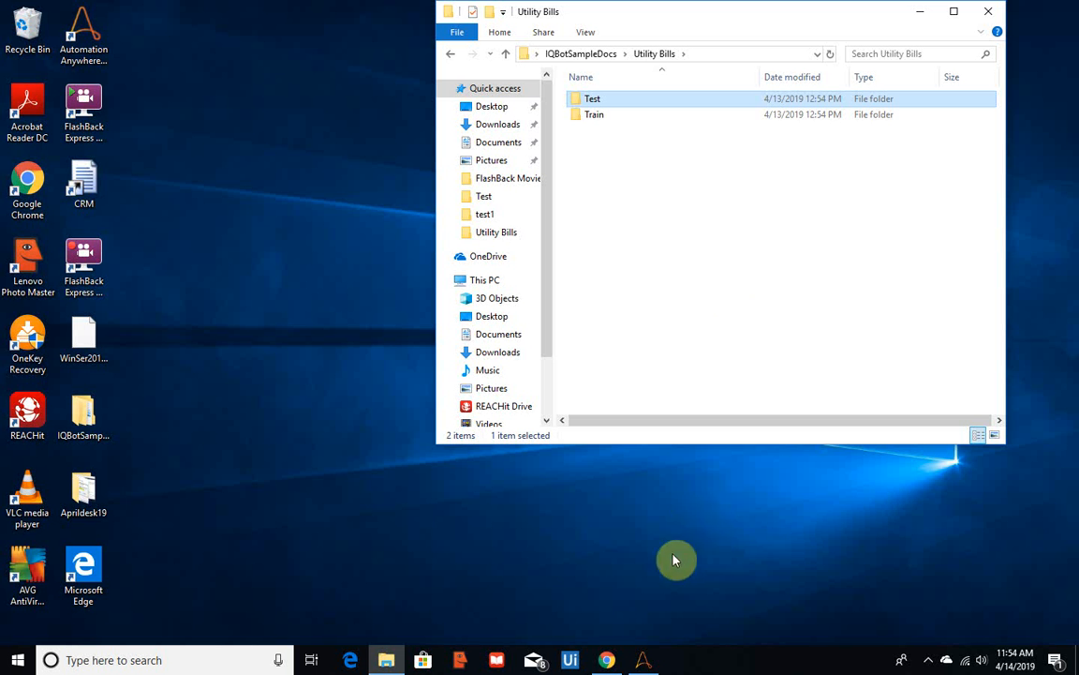
Switch back to IQ Bot in Chrome and start a new learning instance named newutility
{"action": "mouse_move", "coordinate": [645, 664]}
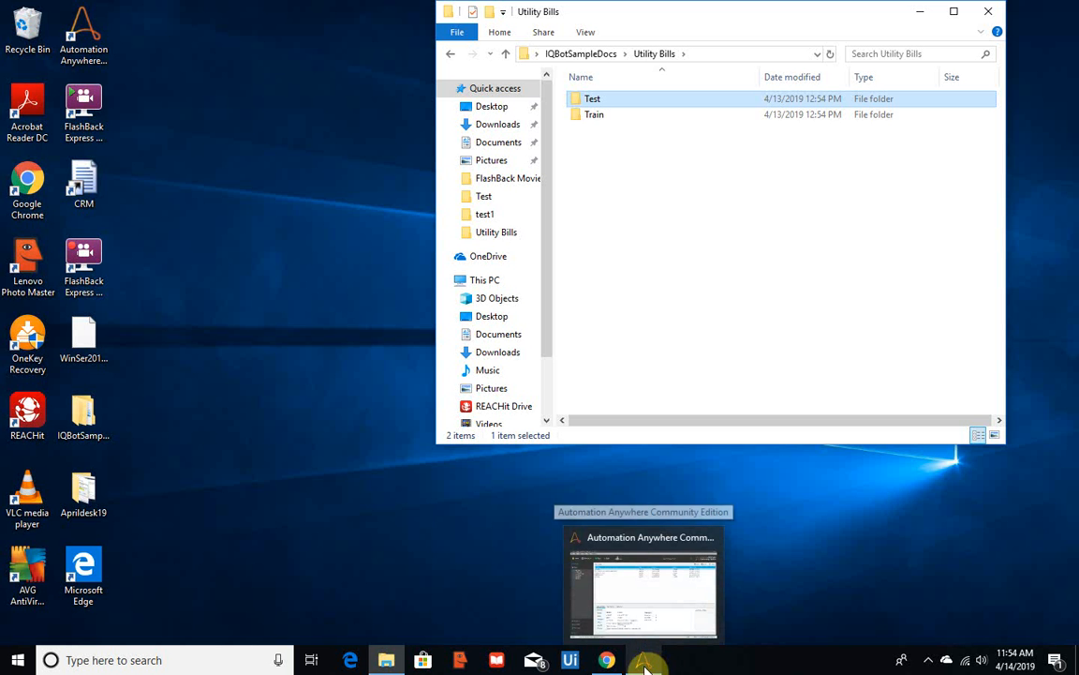
{"action": "left_click", "coordinate": [607, 662]}
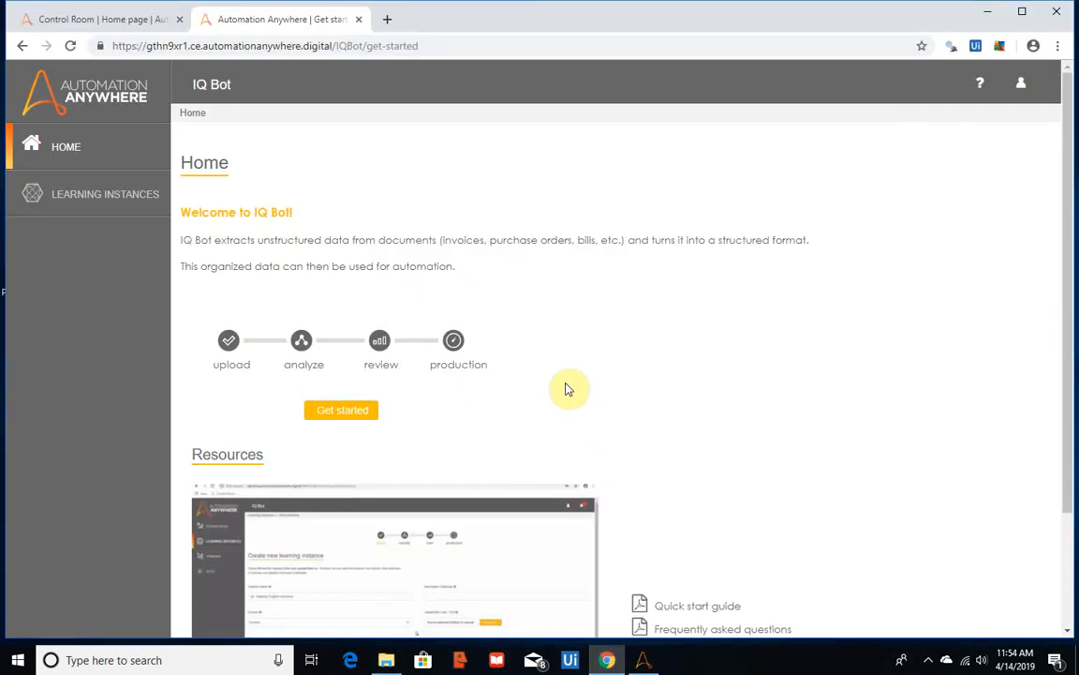
{"action": "left_click", "coordinate": [109, 208]}
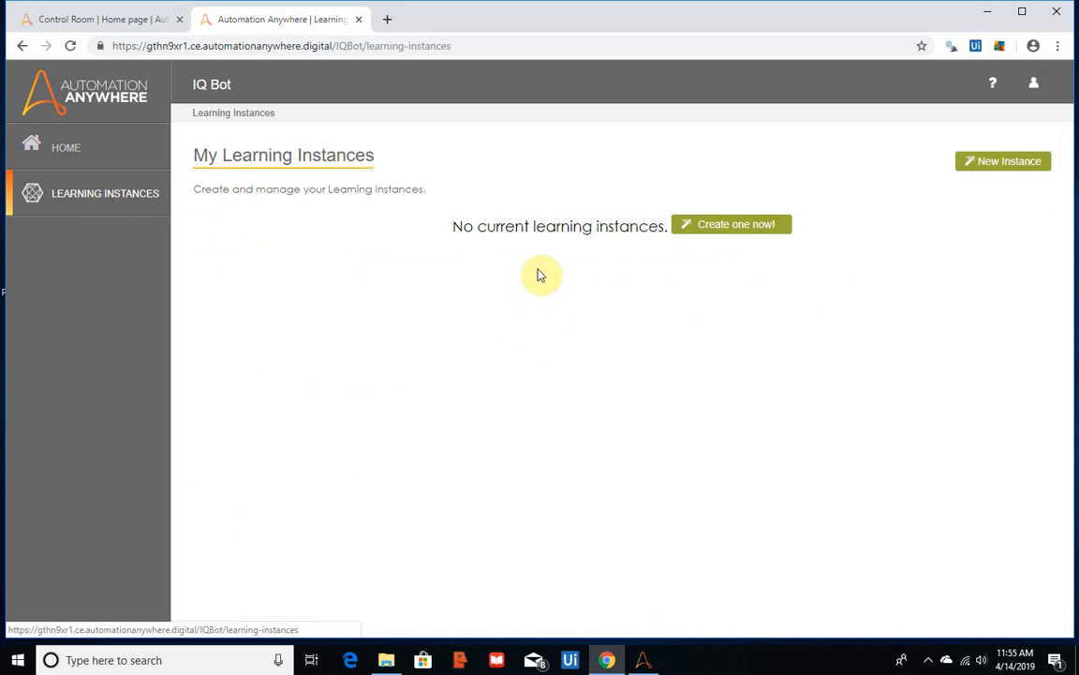
{"action": "left_click", "coordinate": [757, 230]}
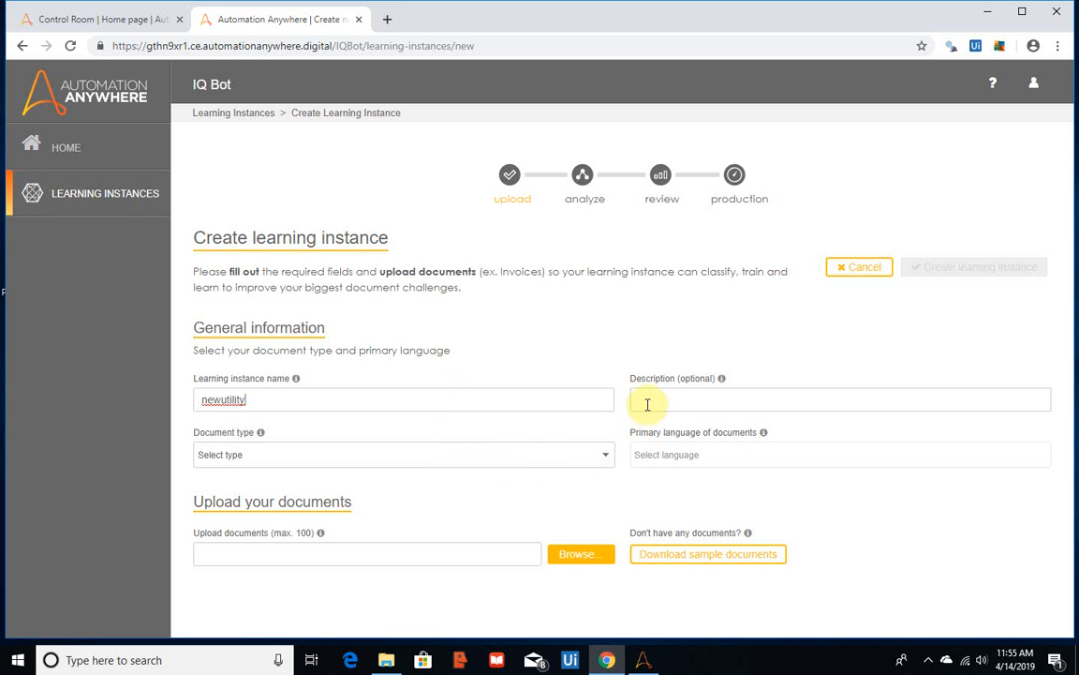
Set the learning instance's document type to Utility Bills
{"action": "left_click", "coordinate": [525, 463]}
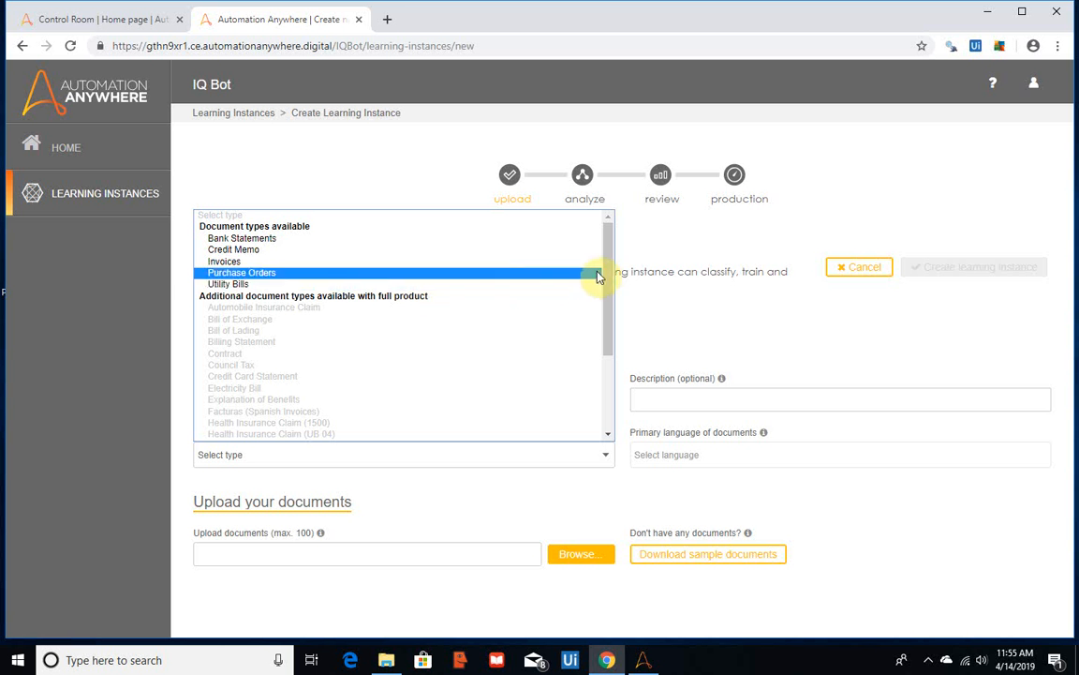
{"action": "mouse_move", "coordinate": [609, 273]}
{"action": "left_mouse_down"}
{"action": "mouse_move", "coordinate": [614, 350]}
{"action": "mouse_move", "coordinate": [611, 272]}
{"action": "left_mouse_up"}
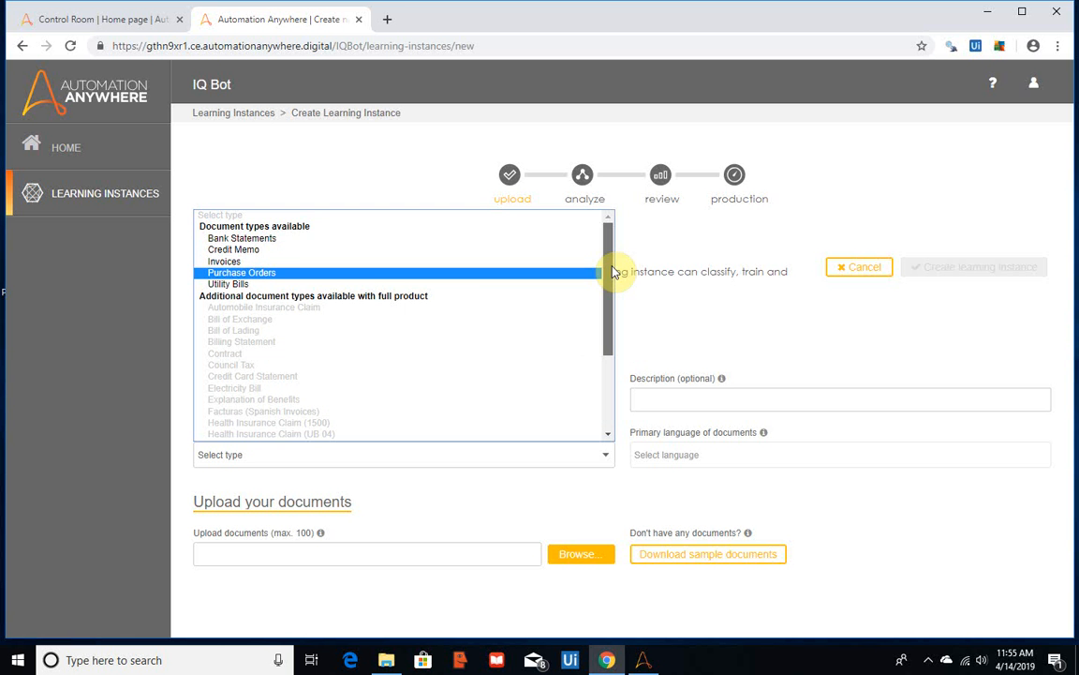
{"action": "left_click", "coordinate": [241, 285]}
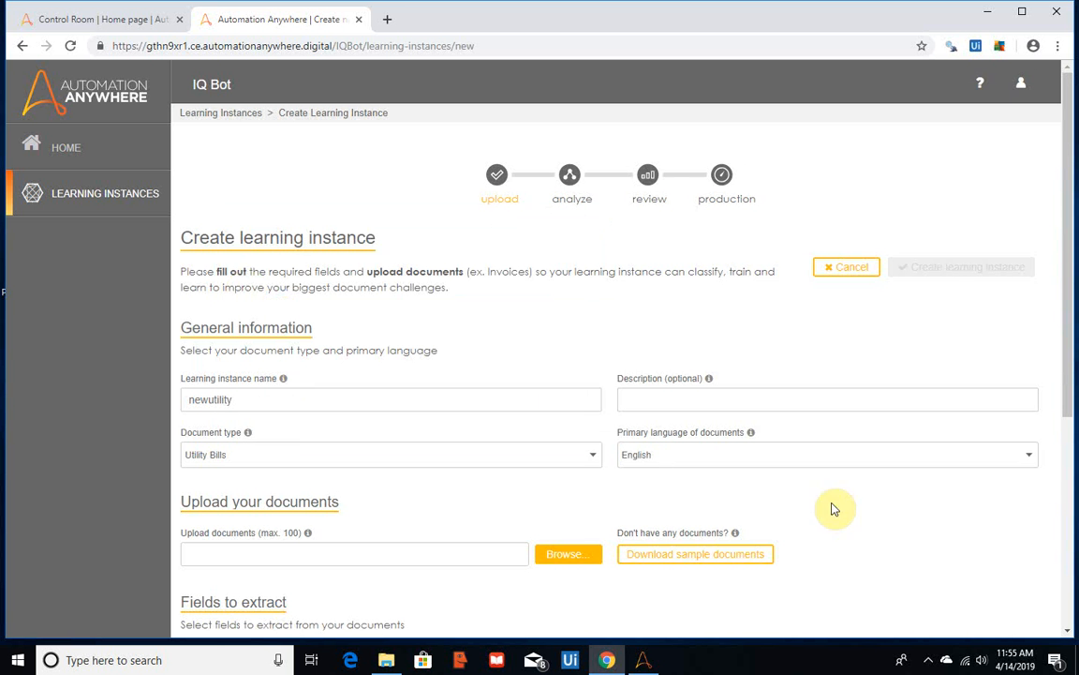
Select the Utility (1) and Utility (2) PDFs from the Train folder as the learning instance's documents to upload
{"action": "left_click_drag", "start_coordinate": [1070, 411], "coordinate": [1070, 453]}
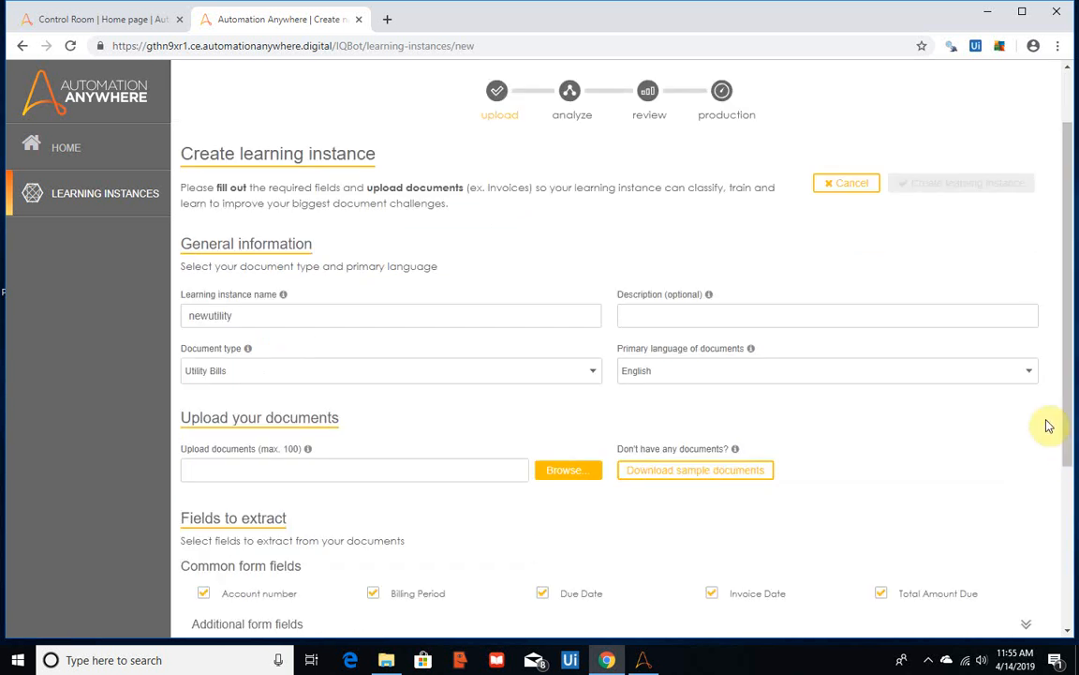
{"action": "left_click", "coordinate": [1030, 375]}
{"action": "left_click", "coordinate": [1030, 375]}
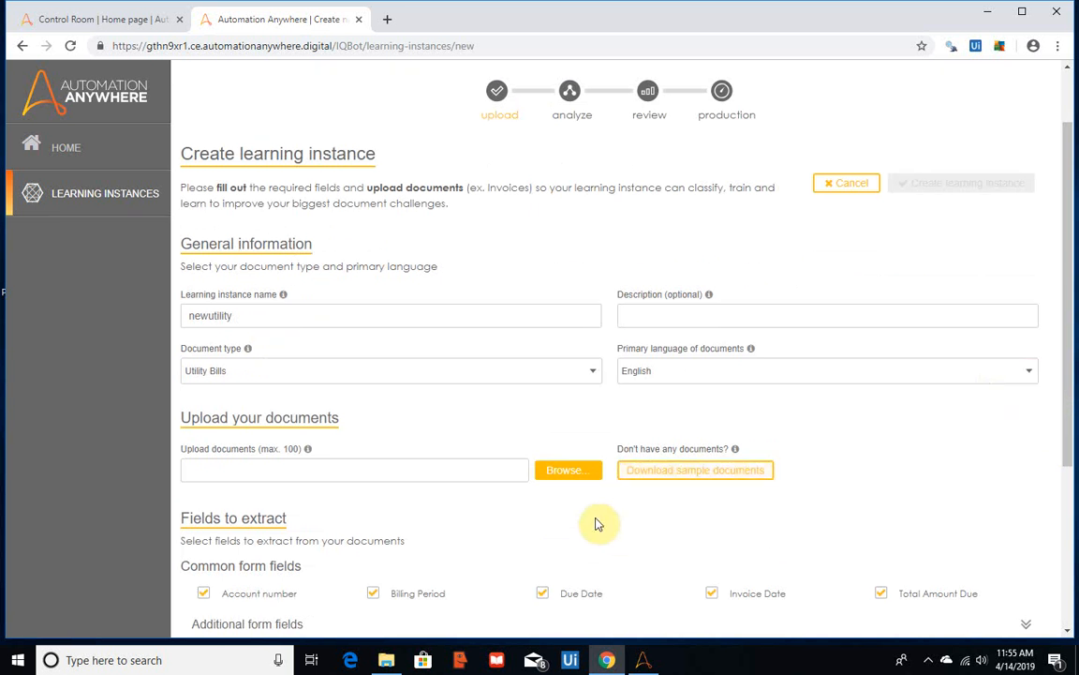
{"action": "left_click", "coordinate": [561, 476]}
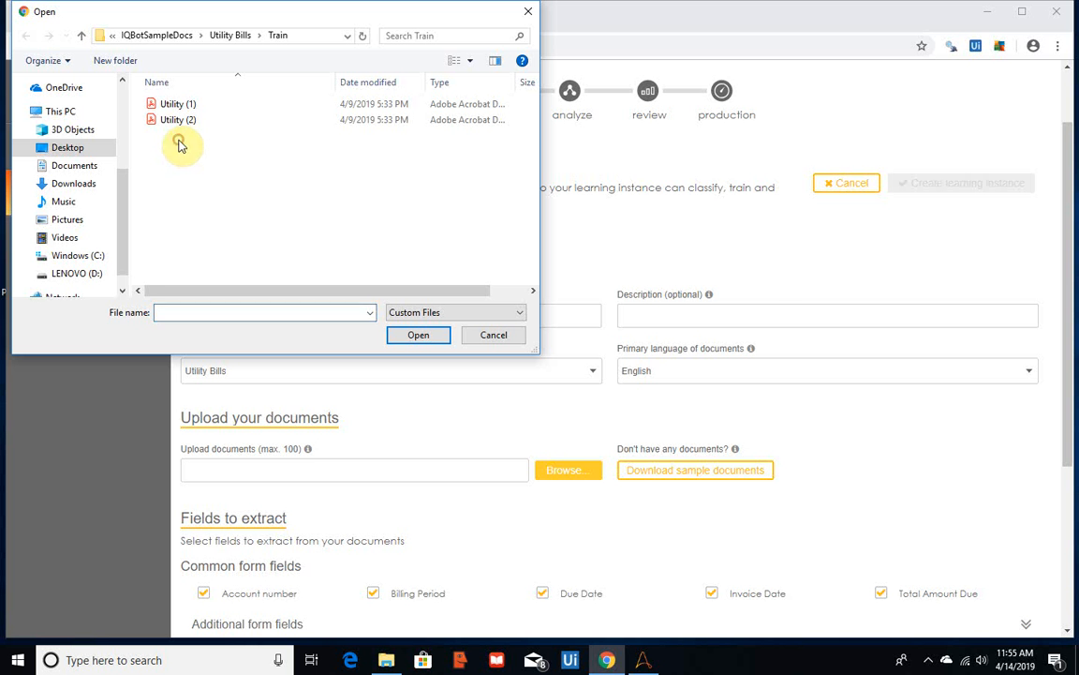
{"action": "left_click", "coordinate": [176, 119]}
{"action": "left_click", "coordinate": [176, 104], "text": "shift"}
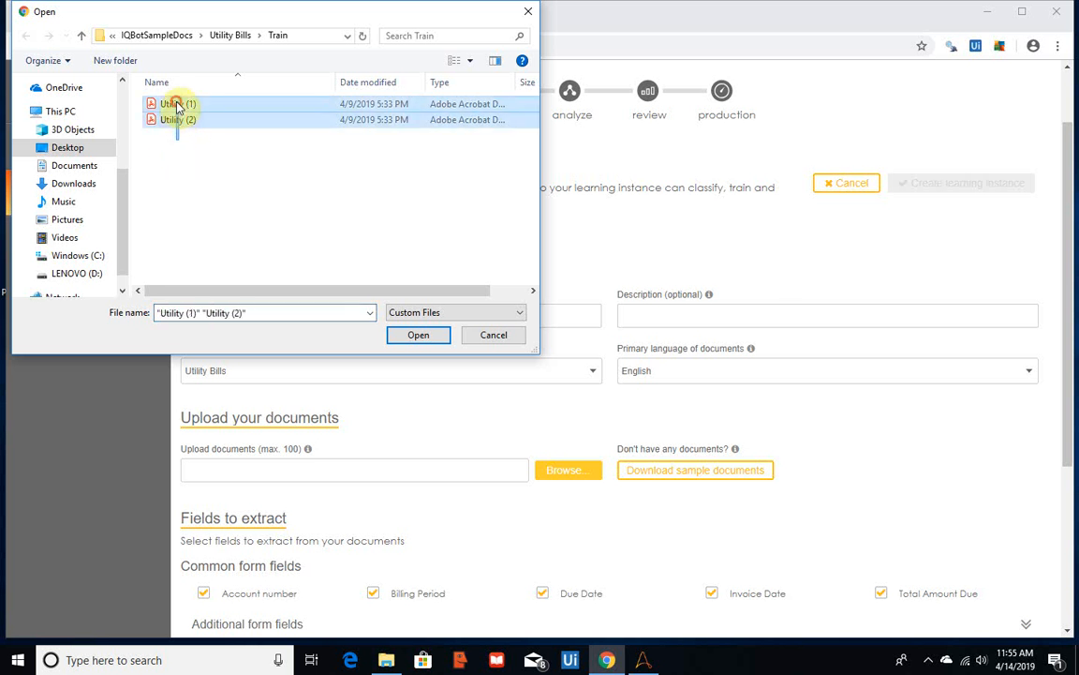
{"action": "left_click", "coordinate": [416, 338]}
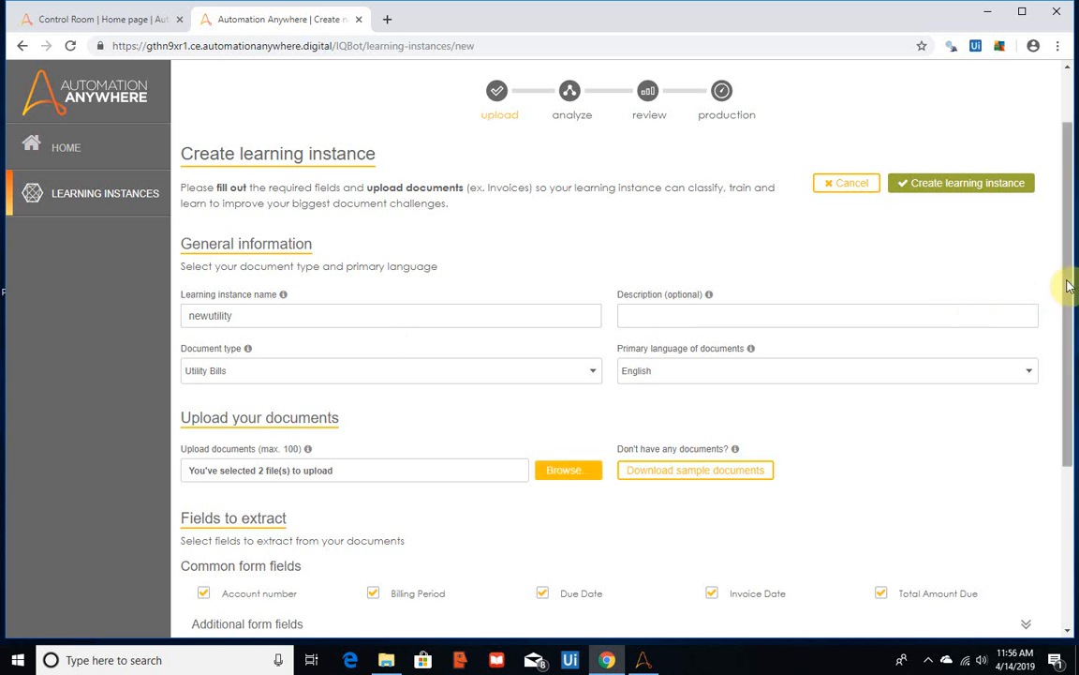
Exclude the Due Date, Invoice Date and Total Amount Due form fields and the Description table field from extraction
{"action": "left_click_drag", "start_coordinate": [1070, 283], "coordinate": [1068, 409]}
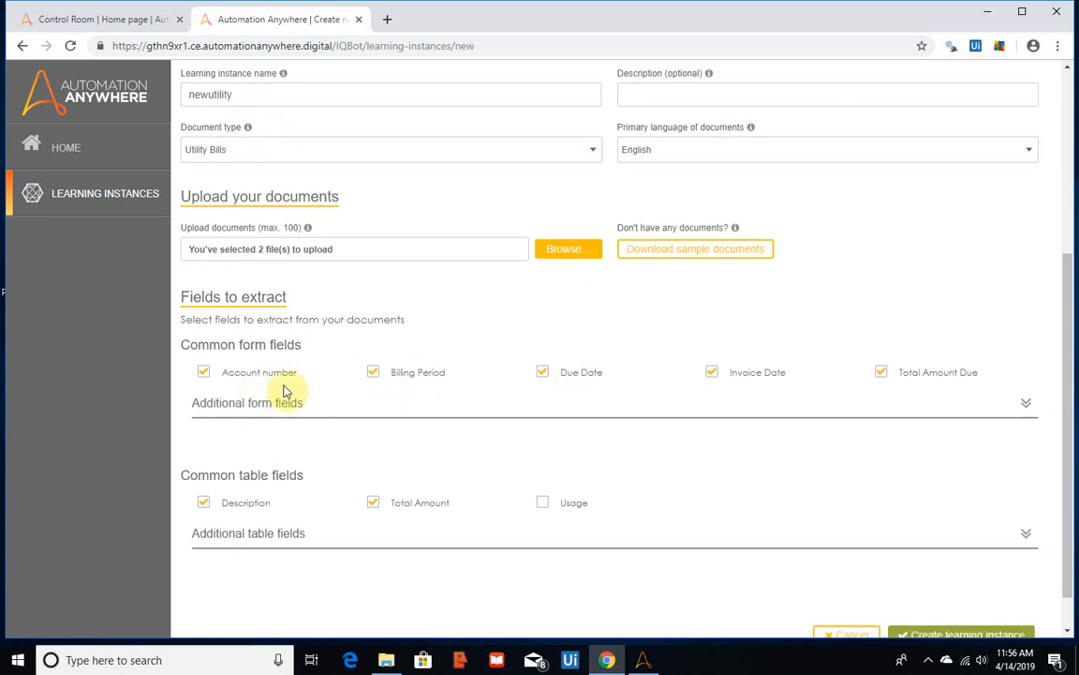
{"action": "left_click", "coordinate": [543, 373]}
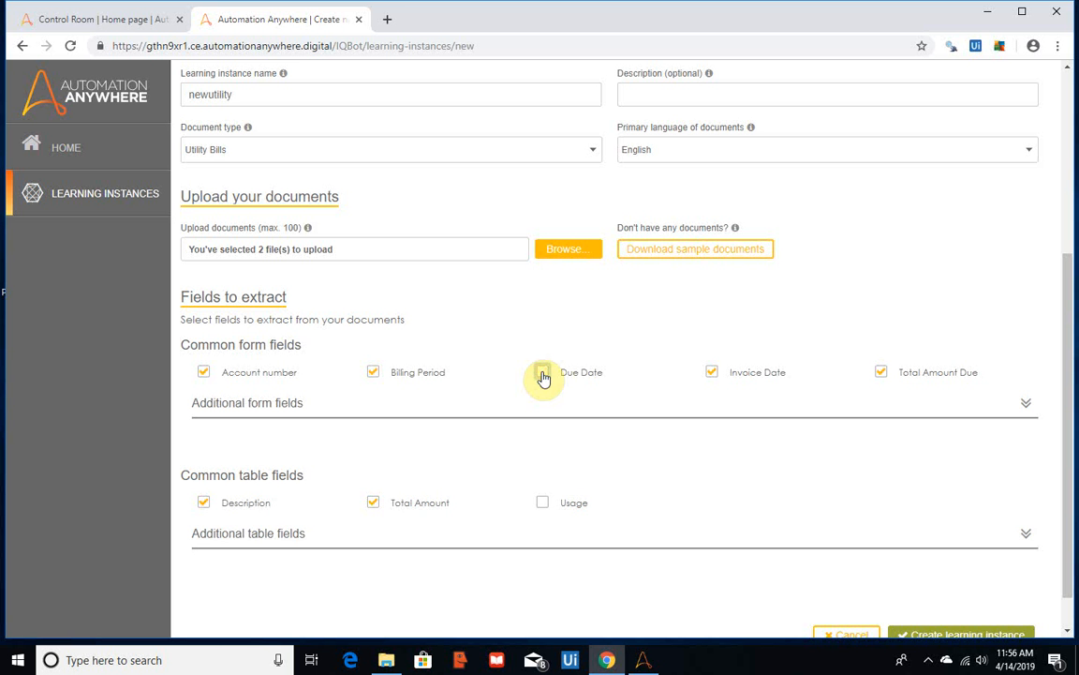
{"action": "left_click", "coordinate": [712, 373]}
{"action": "left_click", "coordinate": [881, 373]}
{"action": "left_click", "coordinate": [203, 503]}
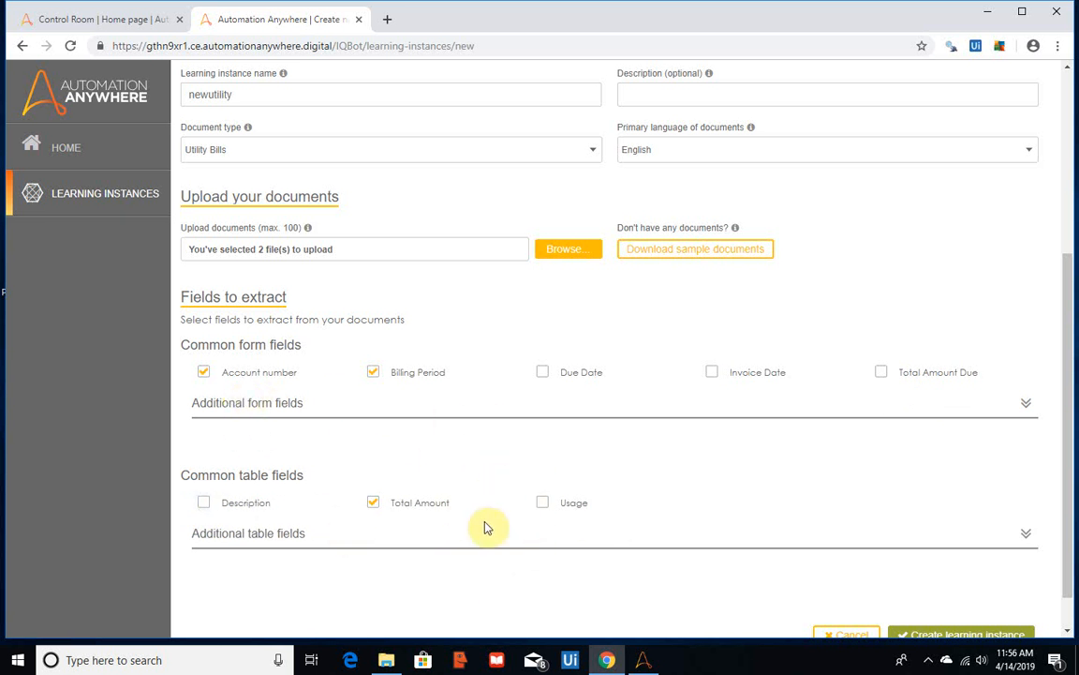
Try to create the learning instance under the name newutility
{"action": "left_click_drag", "start_coordinate": [1068, 421], "coordinate": [1063, 482]}
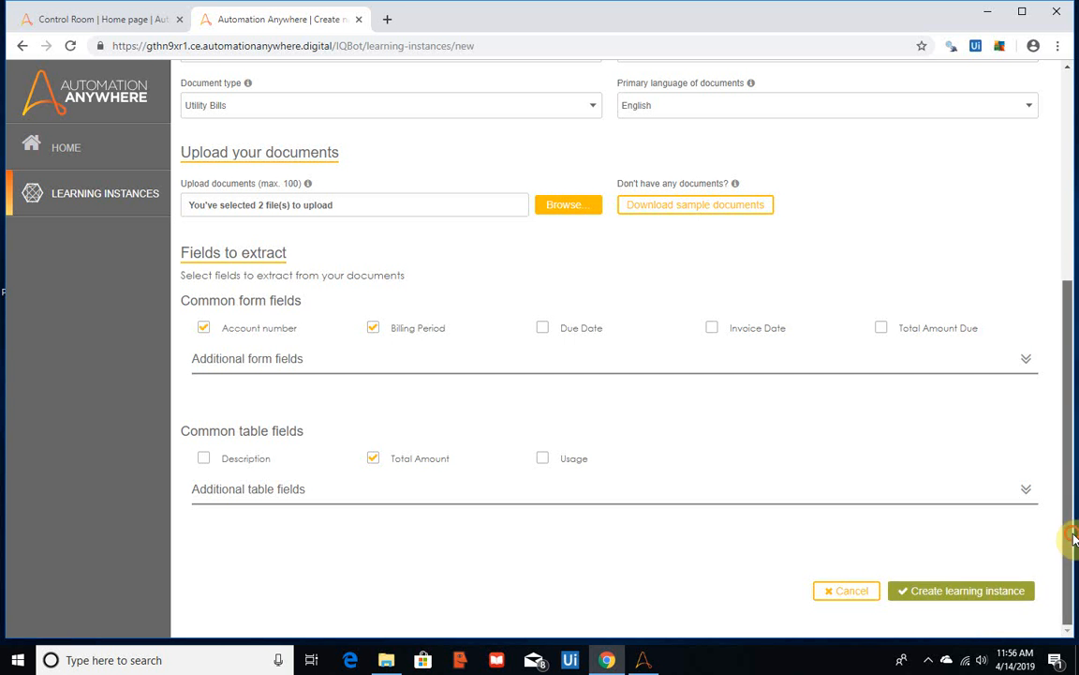
{"action": "scroll", "coordinate": [1073, 487], "scroll_direction": "up", "scroll_amount": 1}
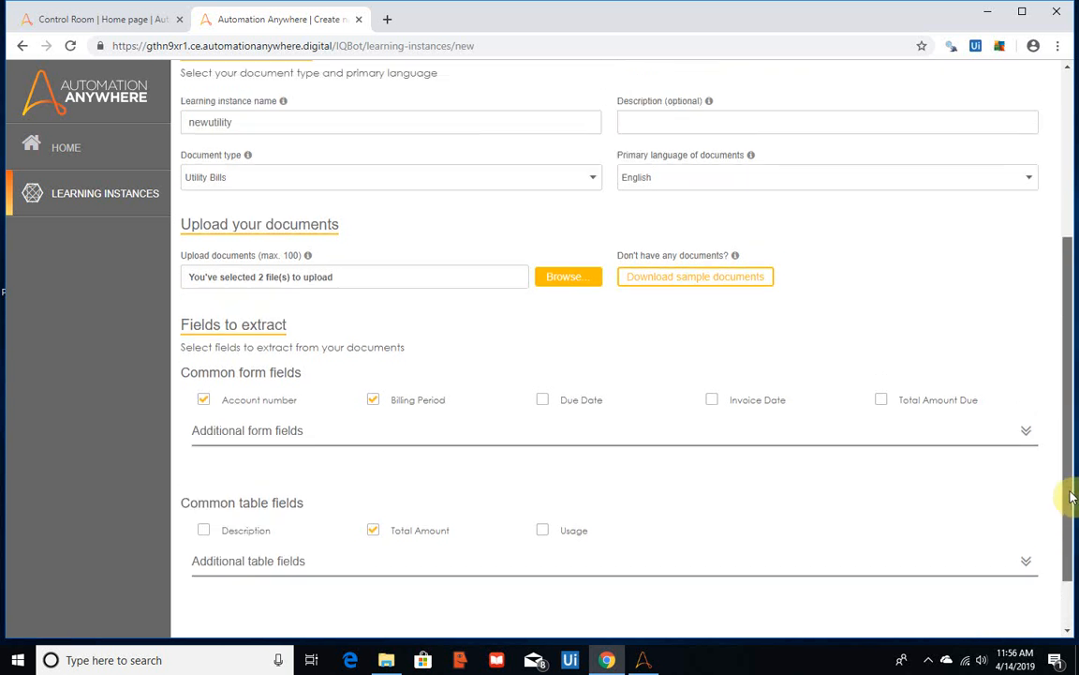
{"action": "scroll", "coordinate": [1073, 496], "scroll_direction": "down", "scroll_amount": 1}
{"action": "left_click", "coordinate": [975, 601]}
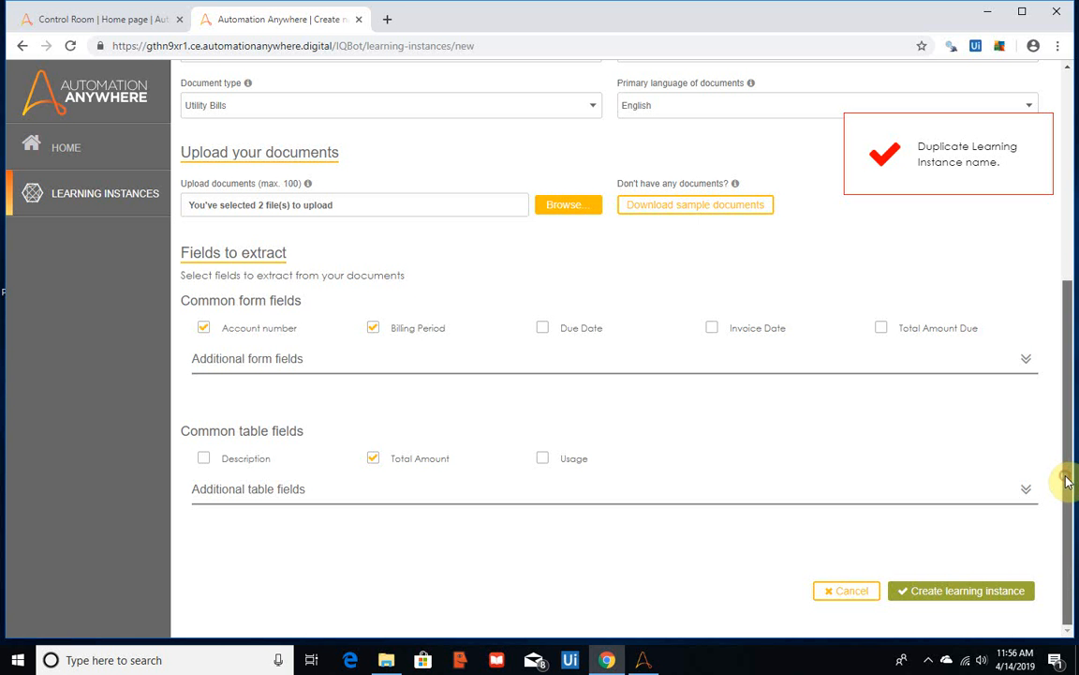
Rename the learning instance as newutility1 and create it
{"action": "scroll", "coordinate": [1068, 277], "scroll_direction": "up", "scroll_amount": 5}
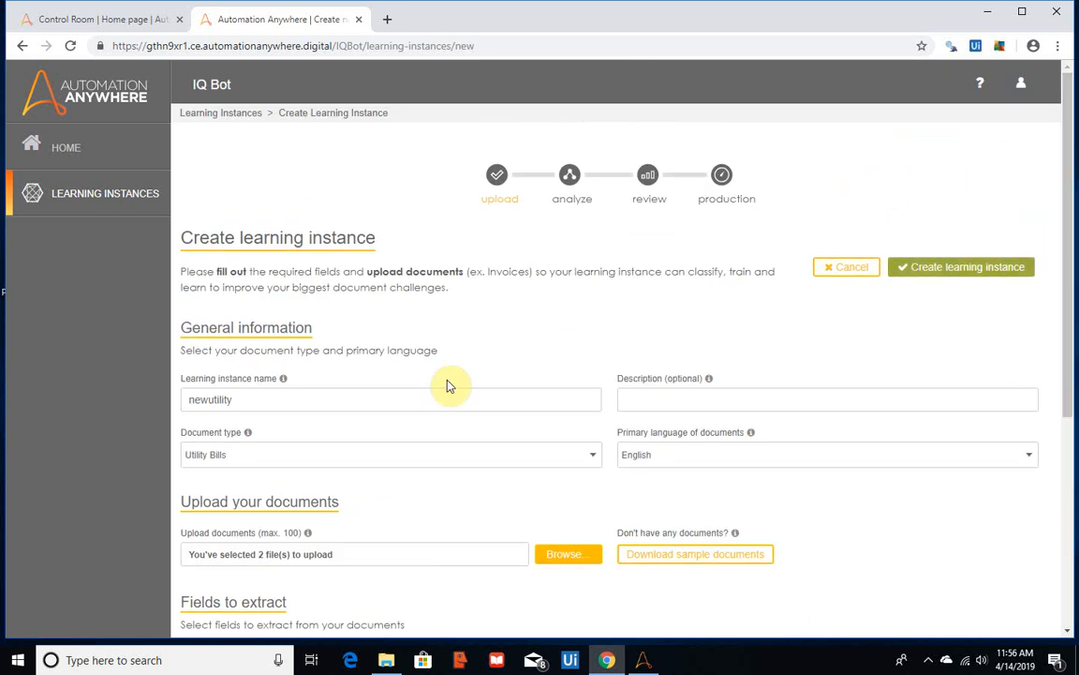
{"action": "left_click", "coordinate": [384, 394]}
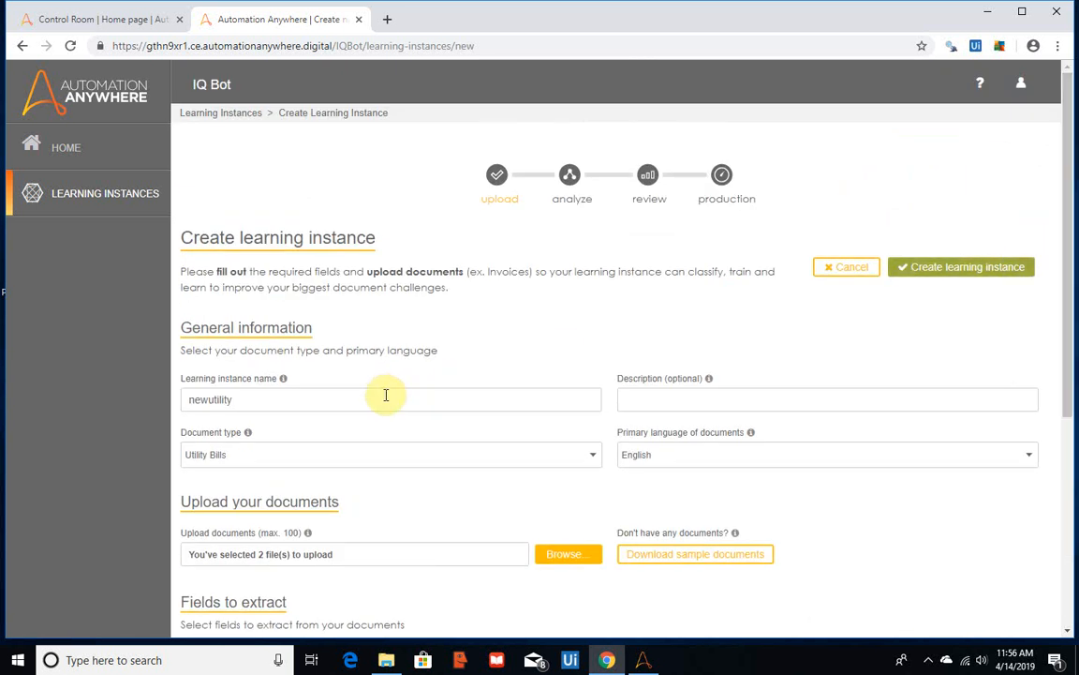
{"action": "left_click", "coordinate": [995, 271]}
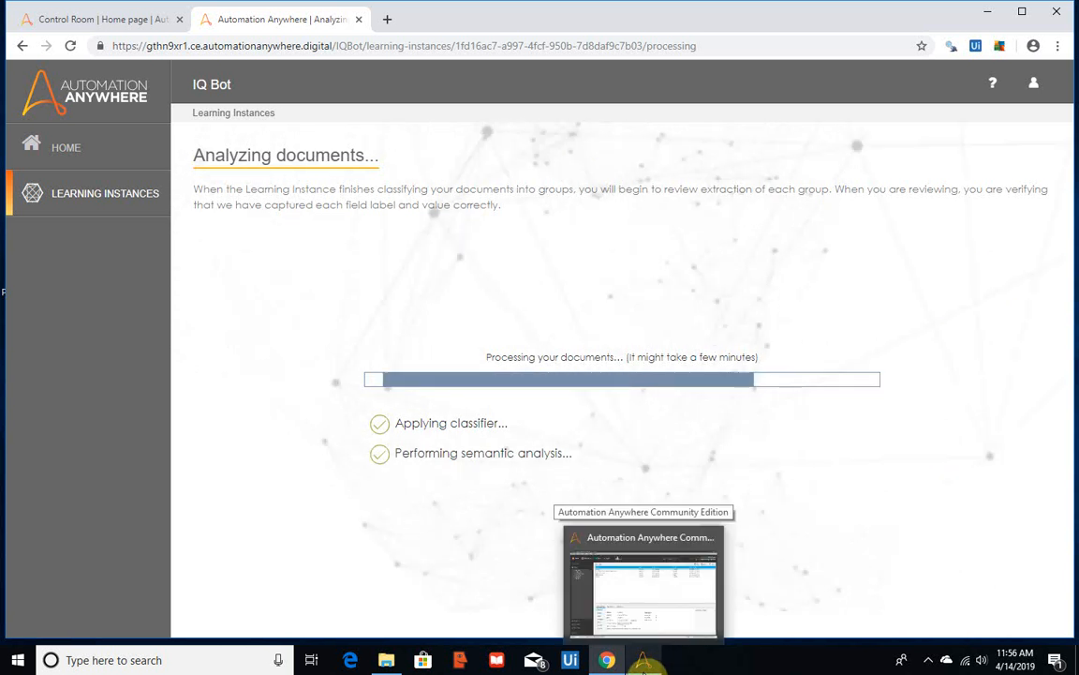
Switch to the Automation Anywhere Community Edition client and open the IQBOTtest.atmx task for editing
{"action": "left_click", "coordinate": [643, 661]}
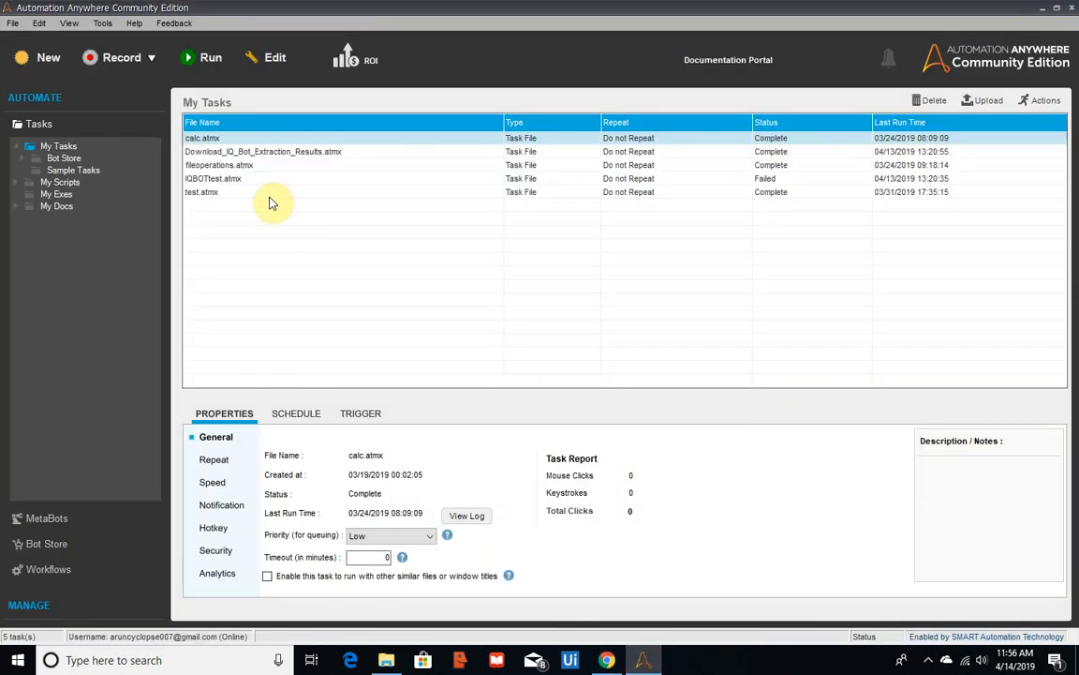
{"action": "left_click", "coordinate": [243, 180]}
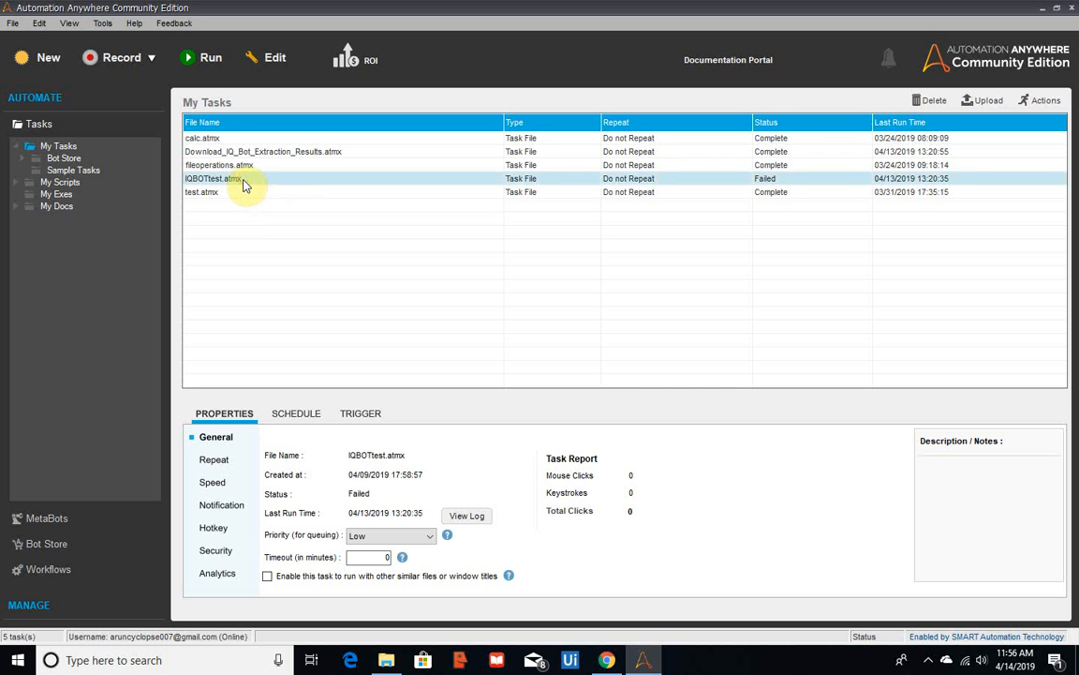
{"action": "left_click", "coordinate": [276, 68]}
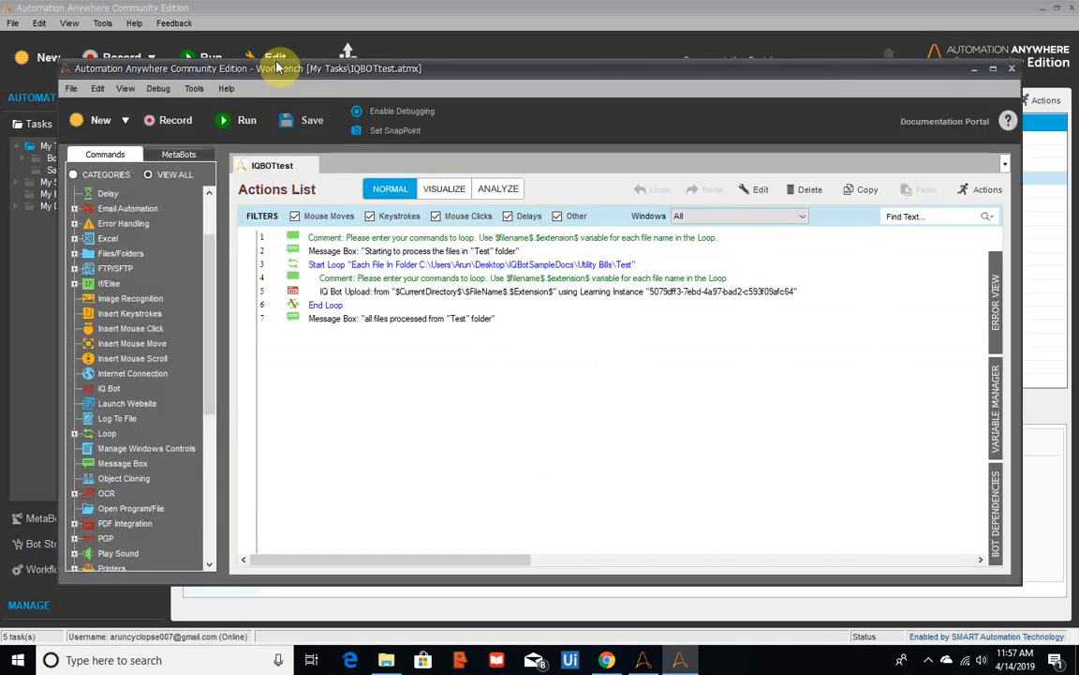
Set the learning instance of the IQ Bot Upload action on line 5 to newutility1 and save the task
{"action": "left_click", "coordinate": [485, 293]}
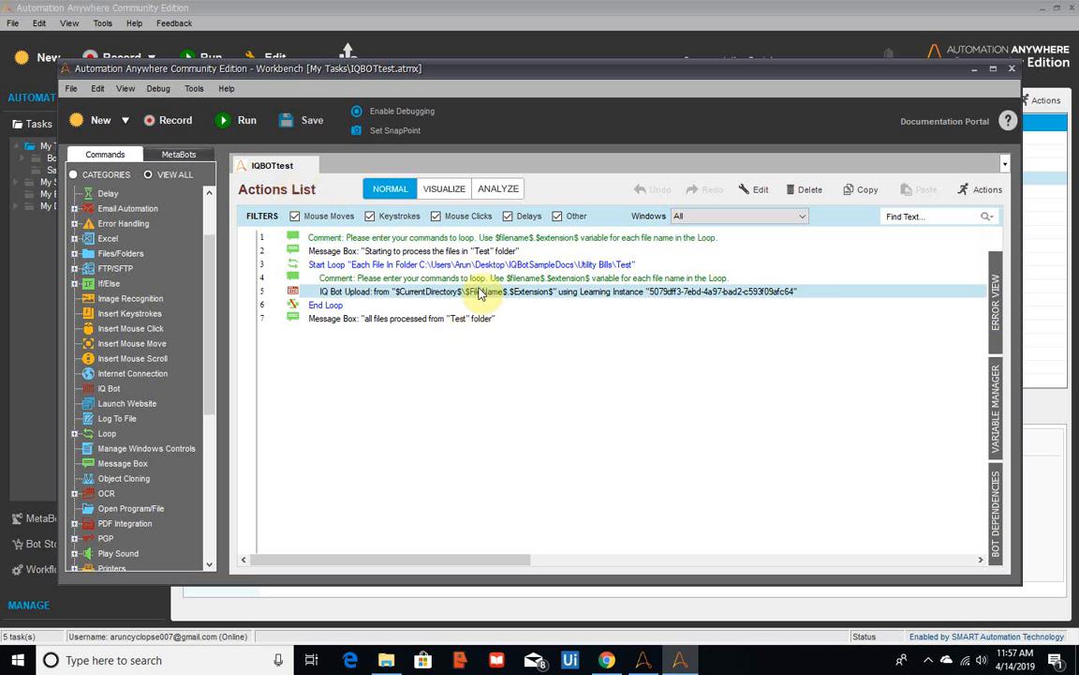
{"action": "double_click", "coordinate": [478, 294]}
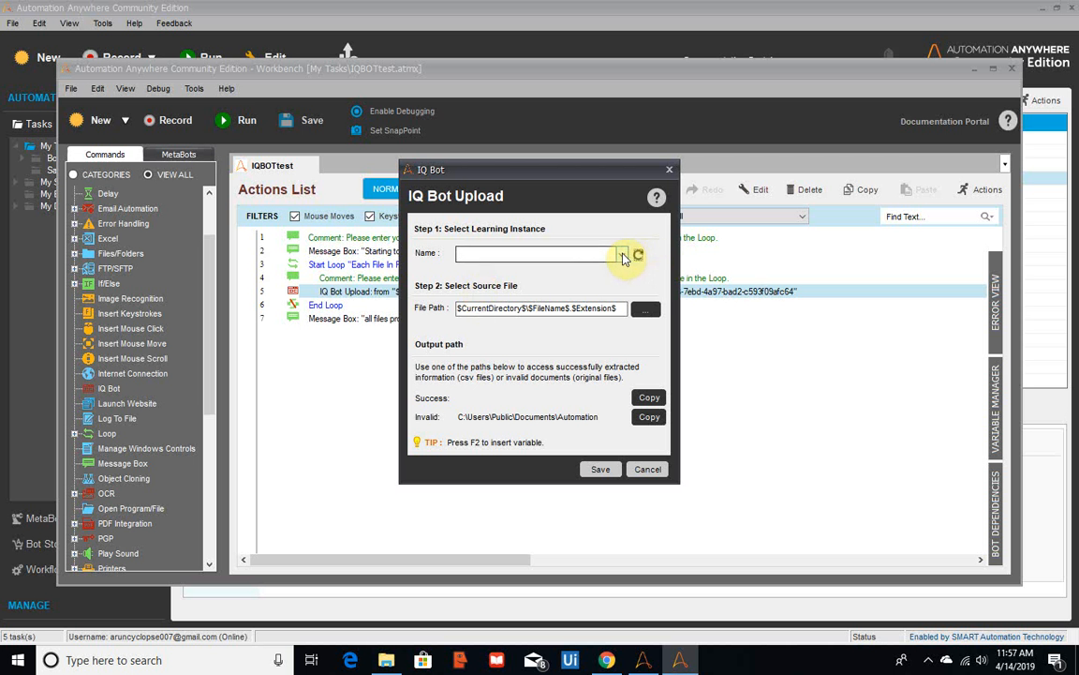
{"action": "left_click", "coordinate": [621, 254]}
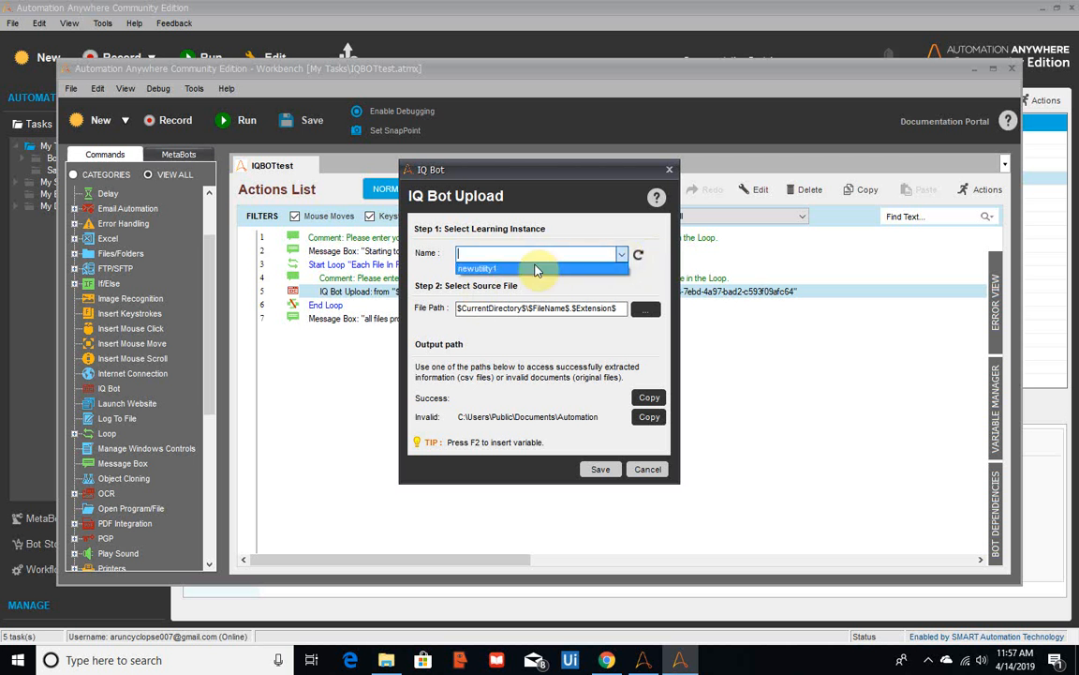
{"action": "left_click", "coordinate": [534, 269]}
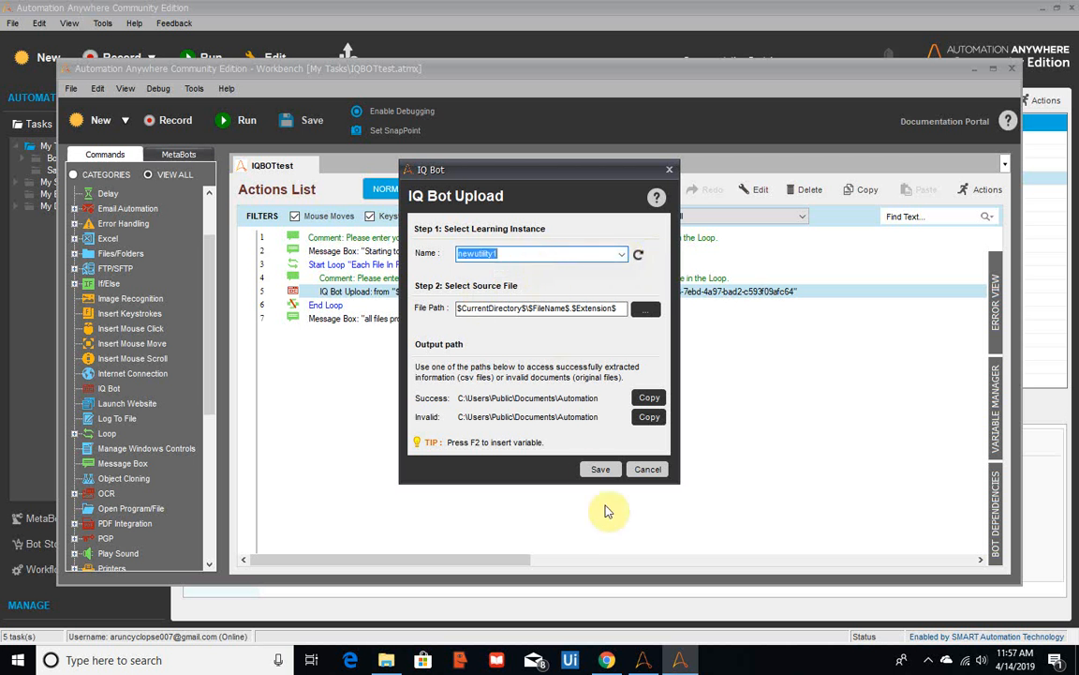
{"action": "left_click", "coordinate": [603, 473]}
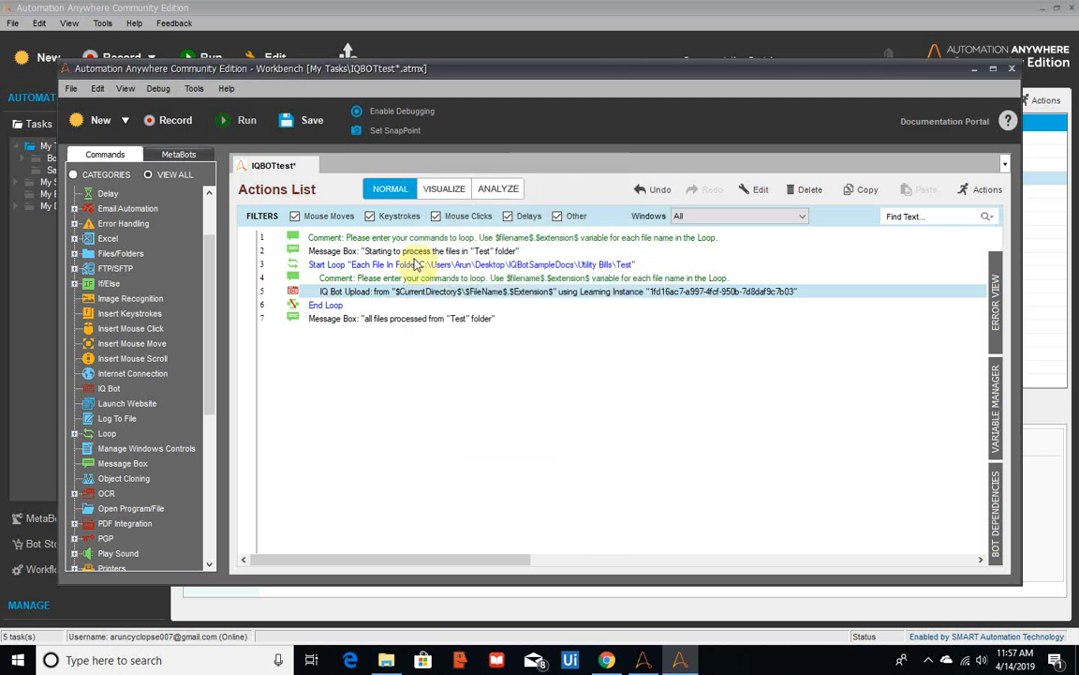
{"action": "left_click", "coordinate": [307, 127]}
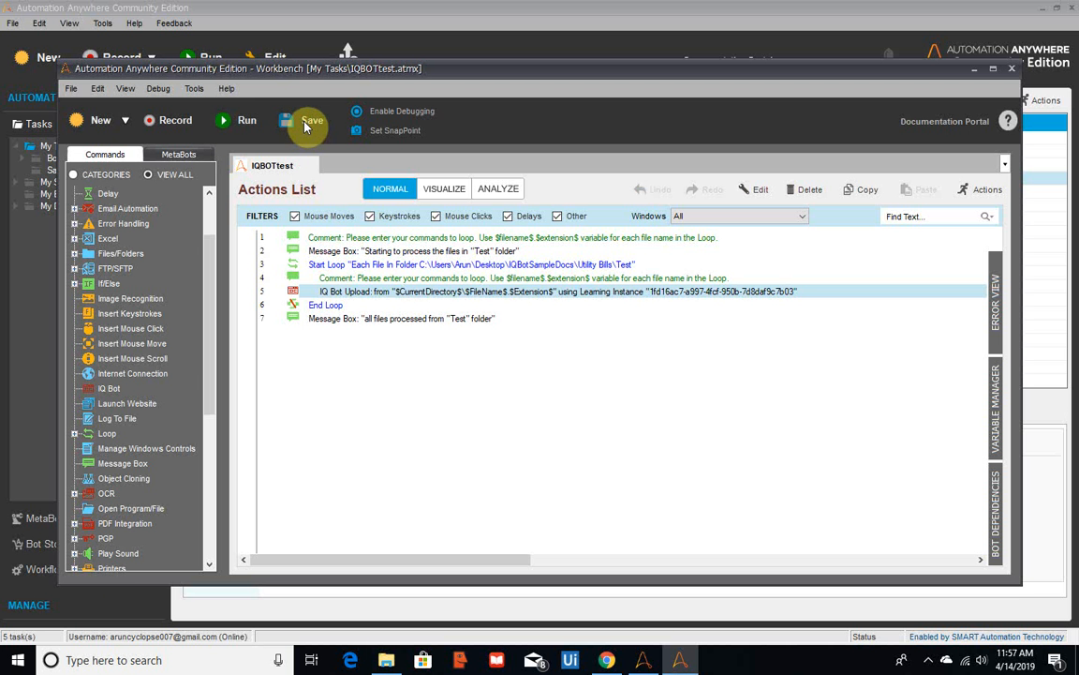
Return to the client's task list and open Download_IQ_Bot_Extraction_Results.atmx for editing
{"action": "left_click", "coordinate": [316, 24]}
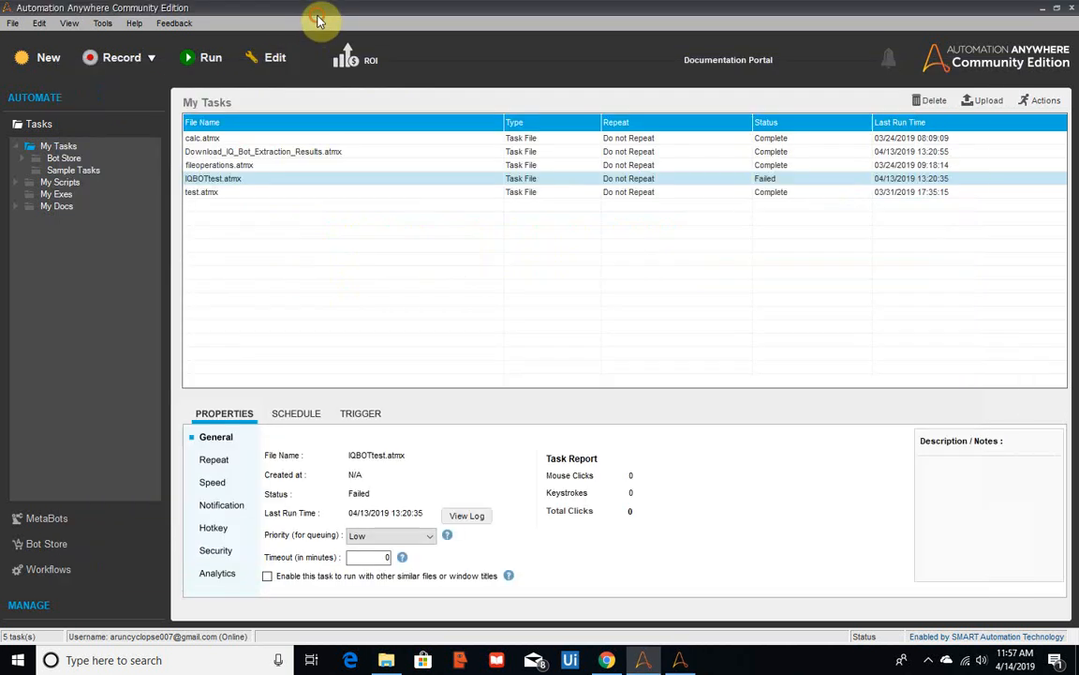
{"action": "left_click", "coordinate": [276, 151]}
{"action": "left_click", "coordinate": [273, 59]}
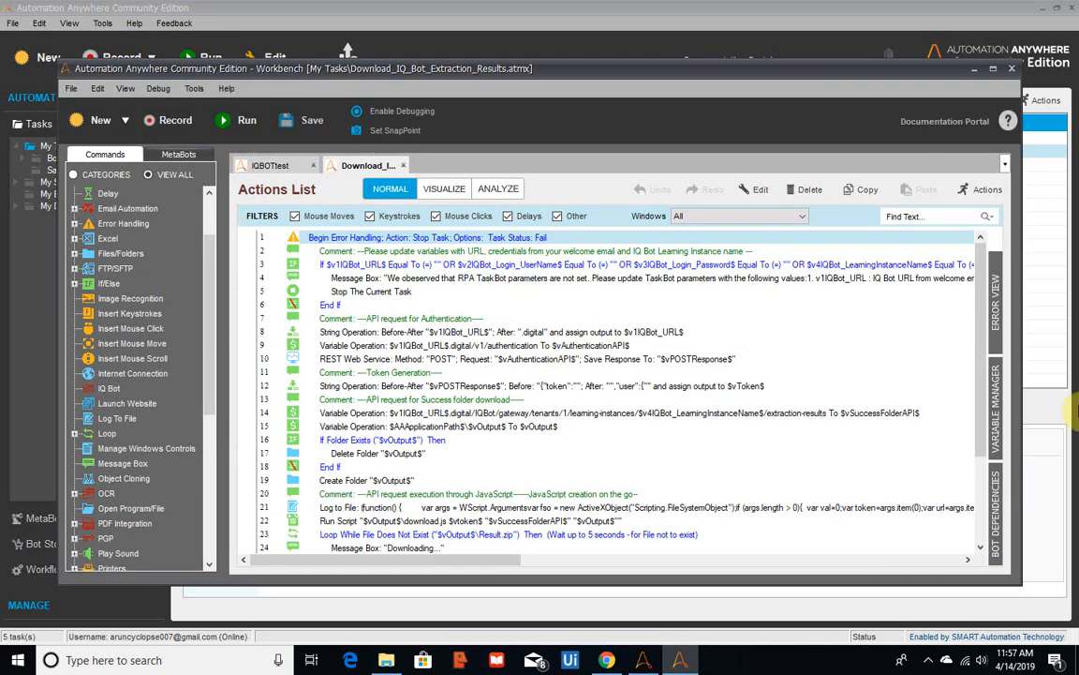
Set the local variable v4IQBot_LearningInstanceName to newutility1
{"action": "mouse_move", "coordinate": [997, 418]}
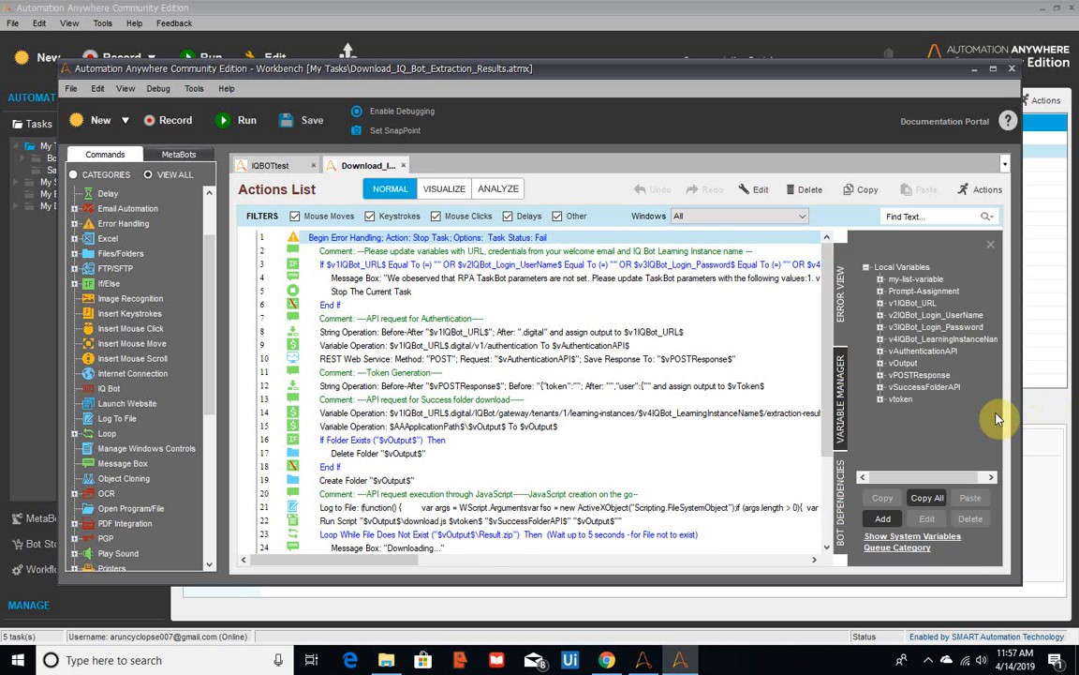
{"action": "double_click", "coordinate": [923, 339]}
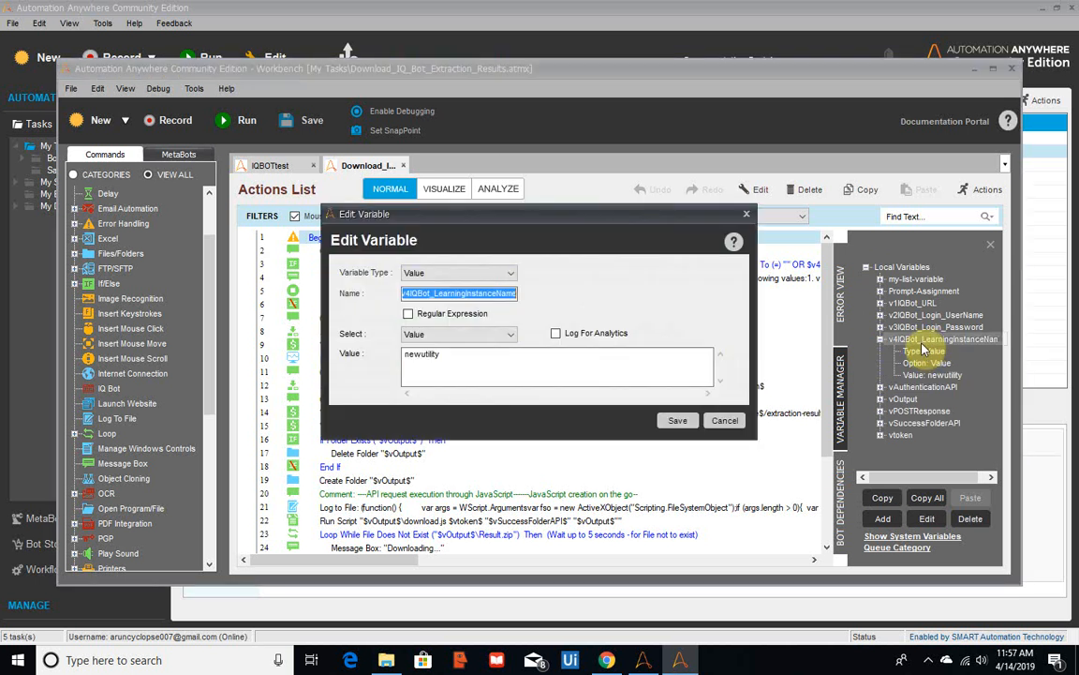
{"action": "left_click", "coordinate": [507, 353]}
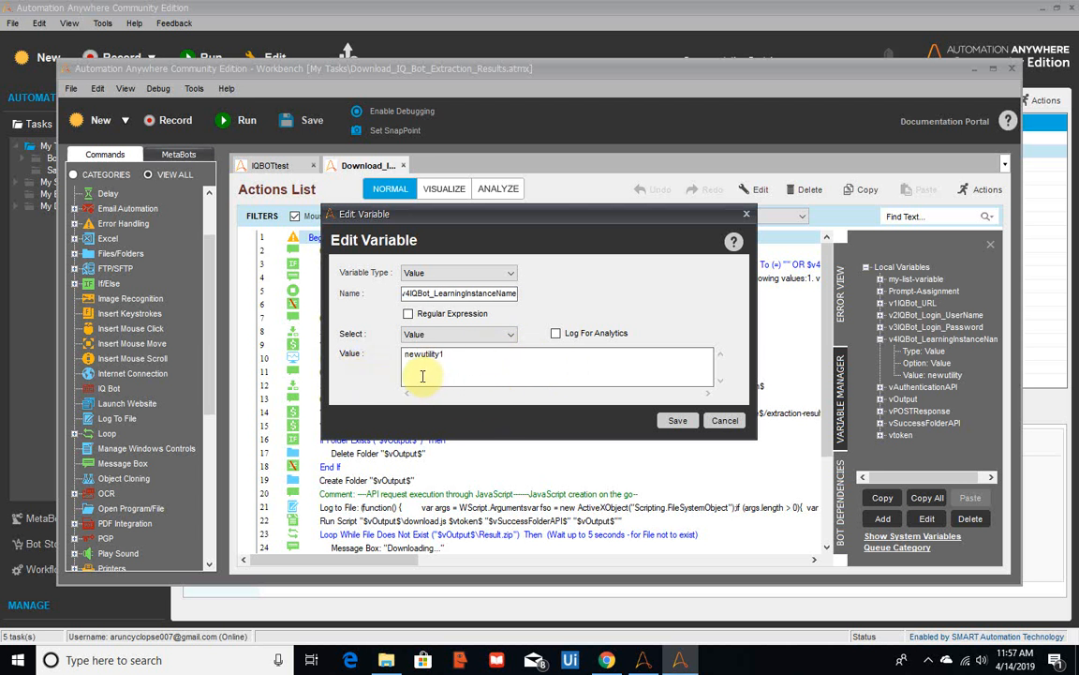
{"action": "left_click", "coordinate": [674, 424]}
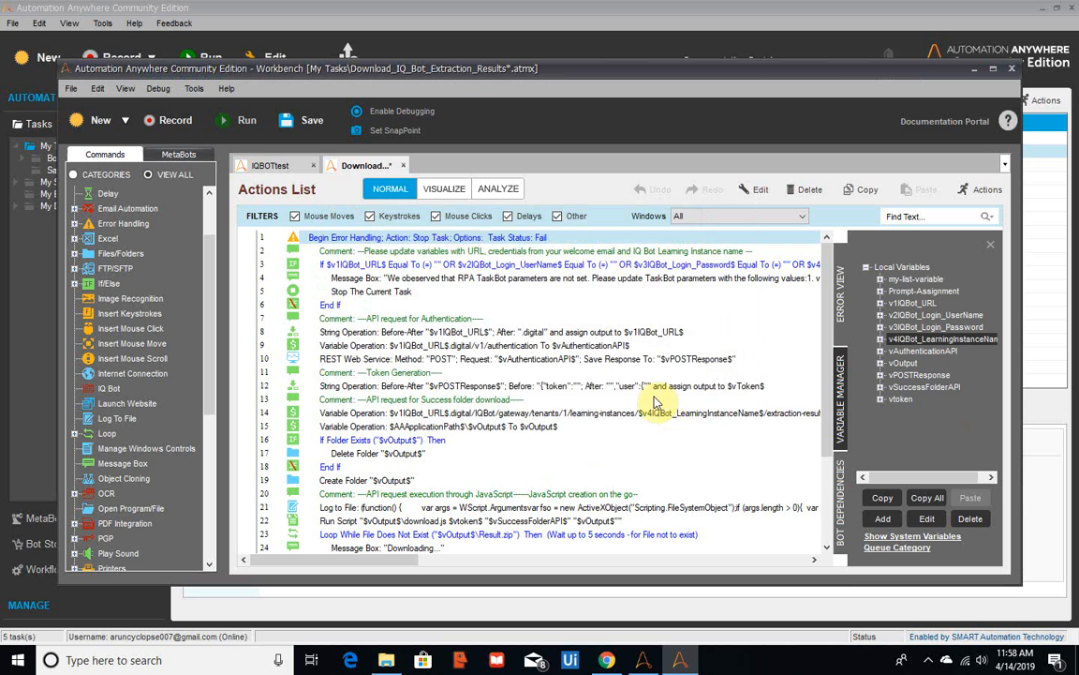
Switch back to IQ Bot in Chrome and review the Billing Period field mapping for Utility (1).pdf
{"action": "left_click", "coordinate": [314, 13]}
{"action": "left_click", "coordinate": [606, 660]}
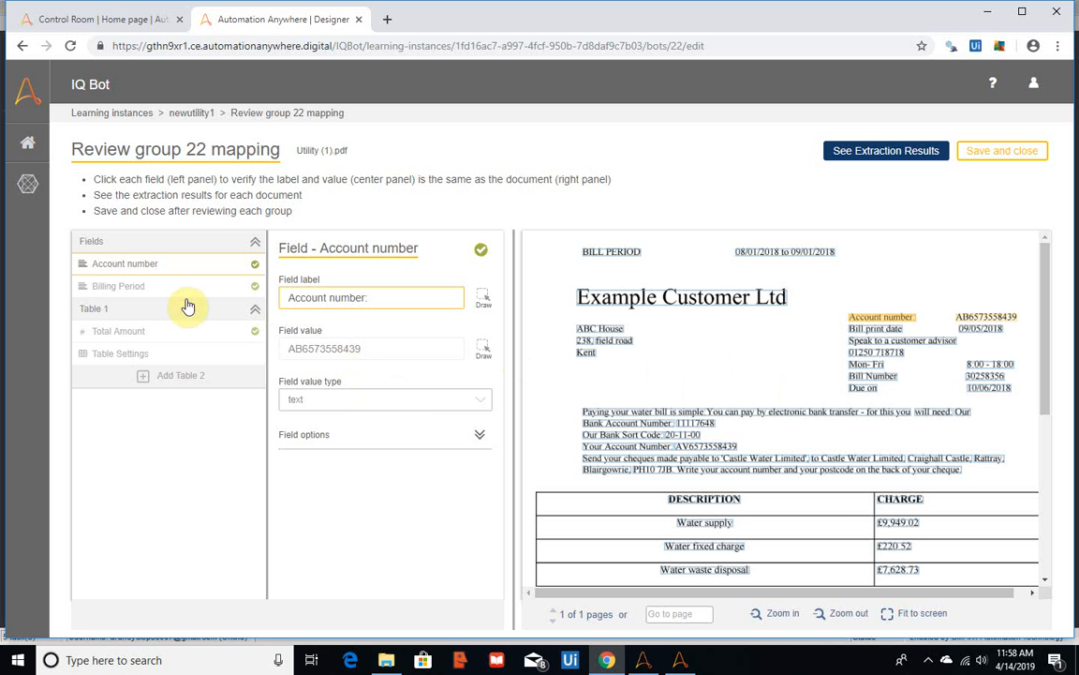
{"action": "left_click", "coordinate": [147, 292]}
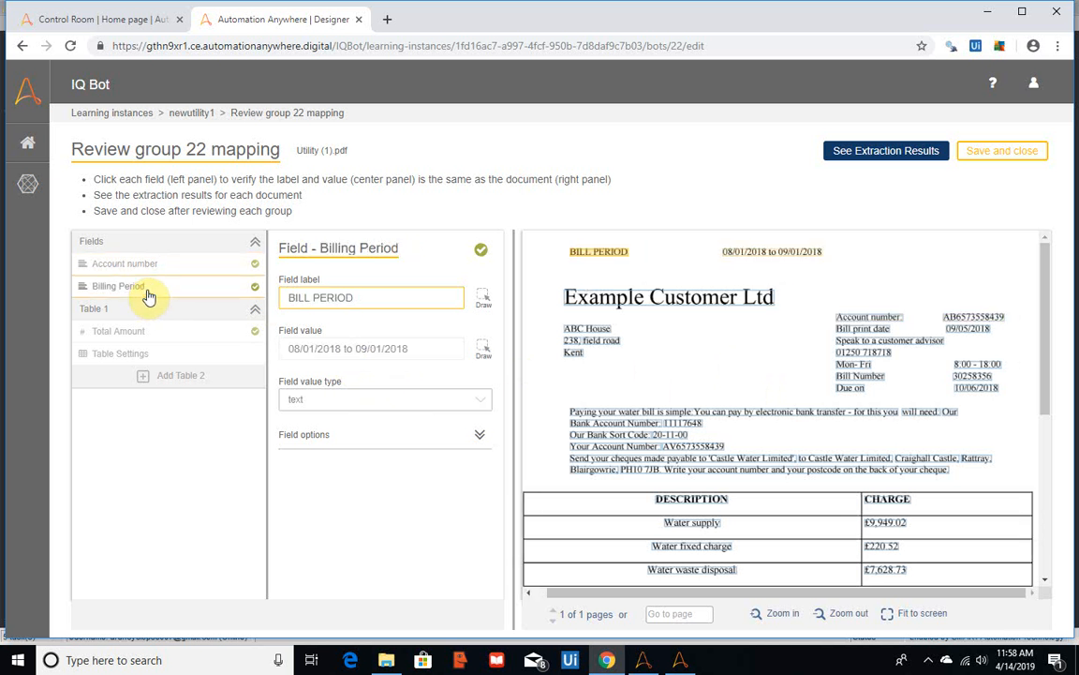
View the extraction results for Utility (1).pdf, compare the Total Amount table with the bill's charges, and return to training
{"action": "left_click", "coordinate": [876, 152]}
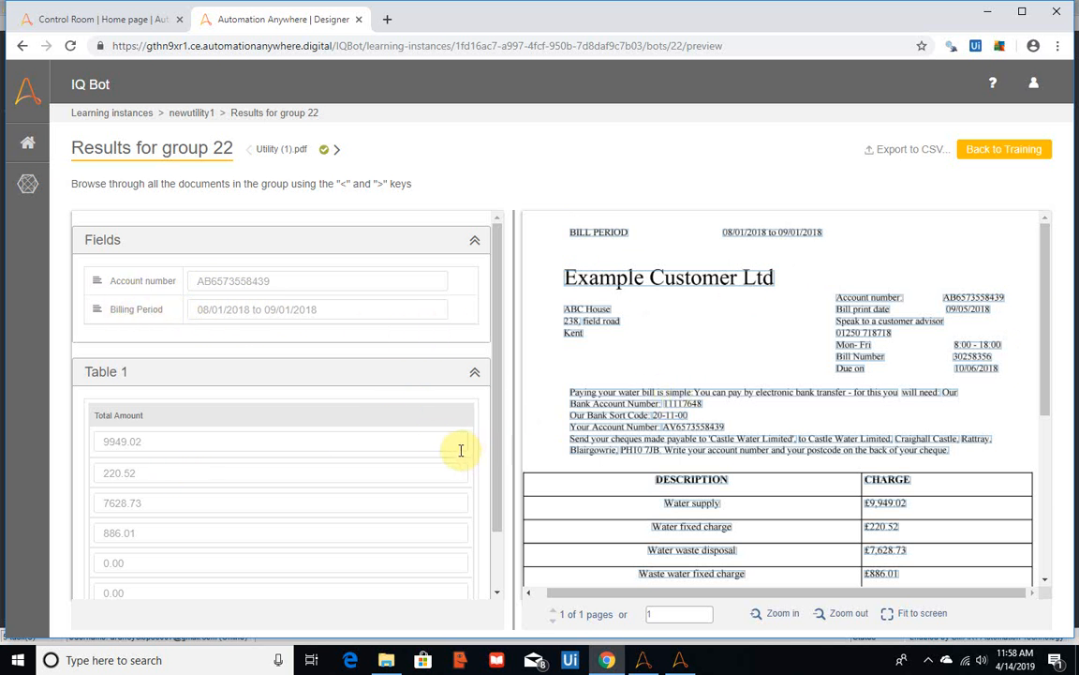
{"action": "left_click_drag", "start_coordinate": [494, 444], "coordinate": [497, 516]}
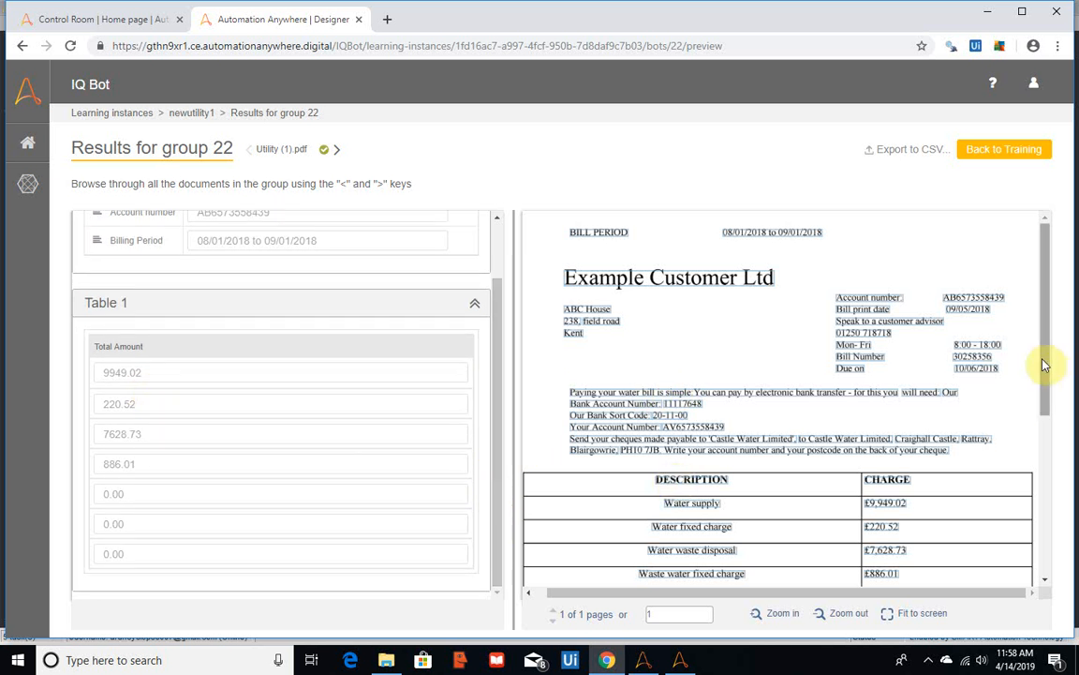
{"action": "left_click_drag", "start_coordinate": [1043, 363], "coordinate": [1046, 426]}
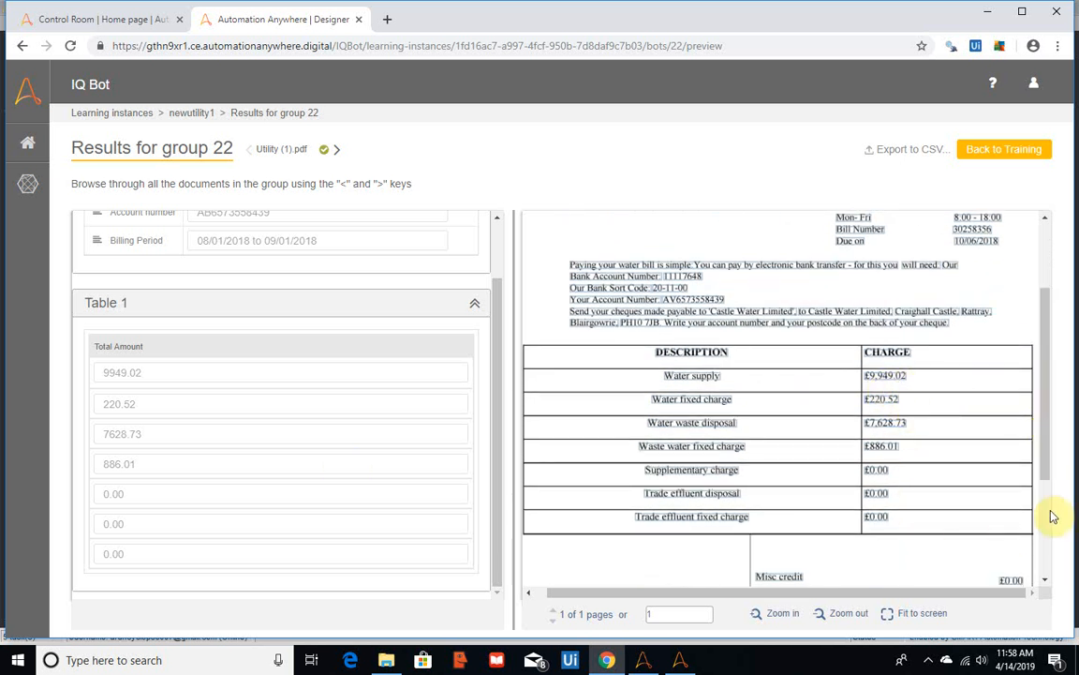
{"action": "left_click_drag", "start_coordinate": [1047, 465], "coordinate": [1053, 349]}
{"action": "left_click", "coordinate": [1005, 155]}
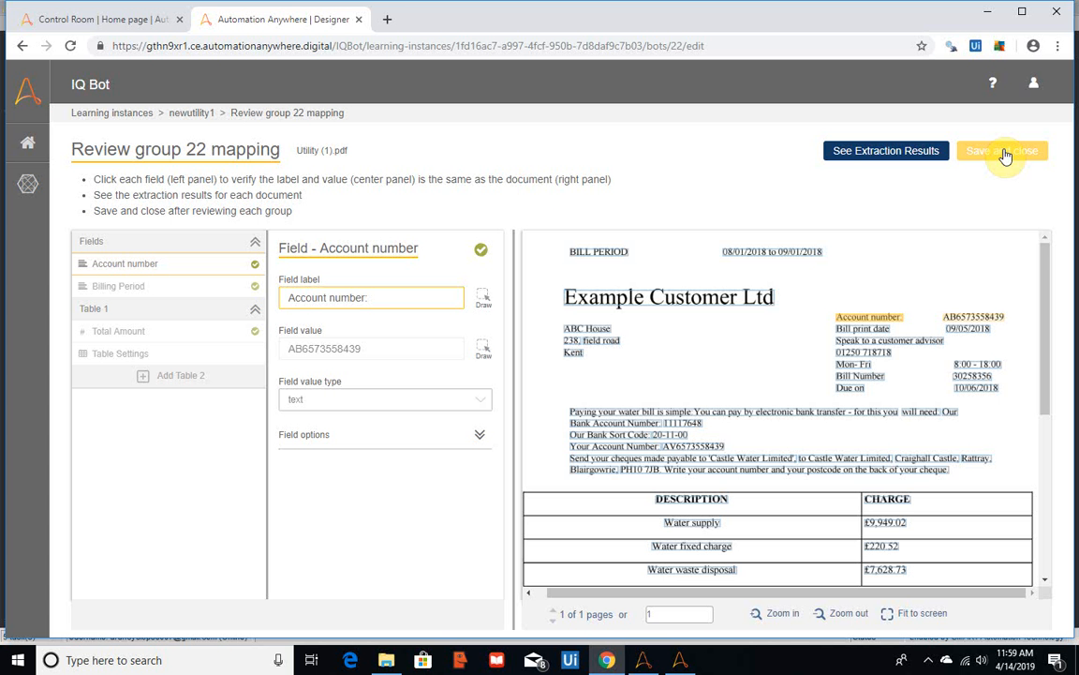
Save and close the group 22 training, and set the learning instance newutility1 to production
{"action": "left_click", "coordinate": [1005, 154]}
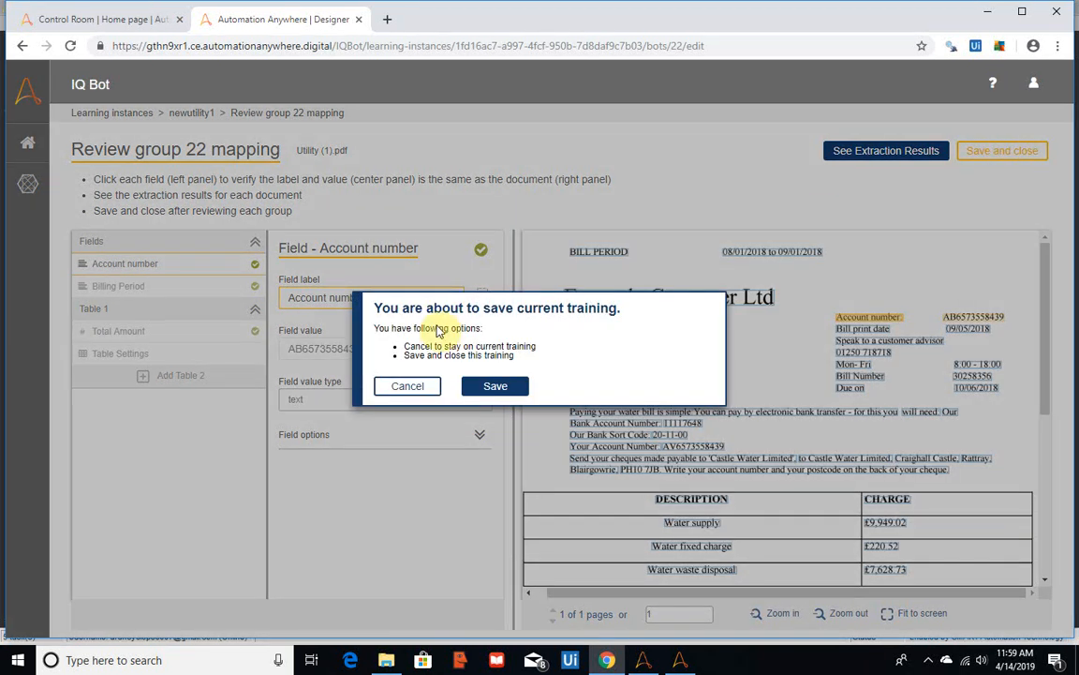
{"action": "left_click", "coordinate": [495, 388]}
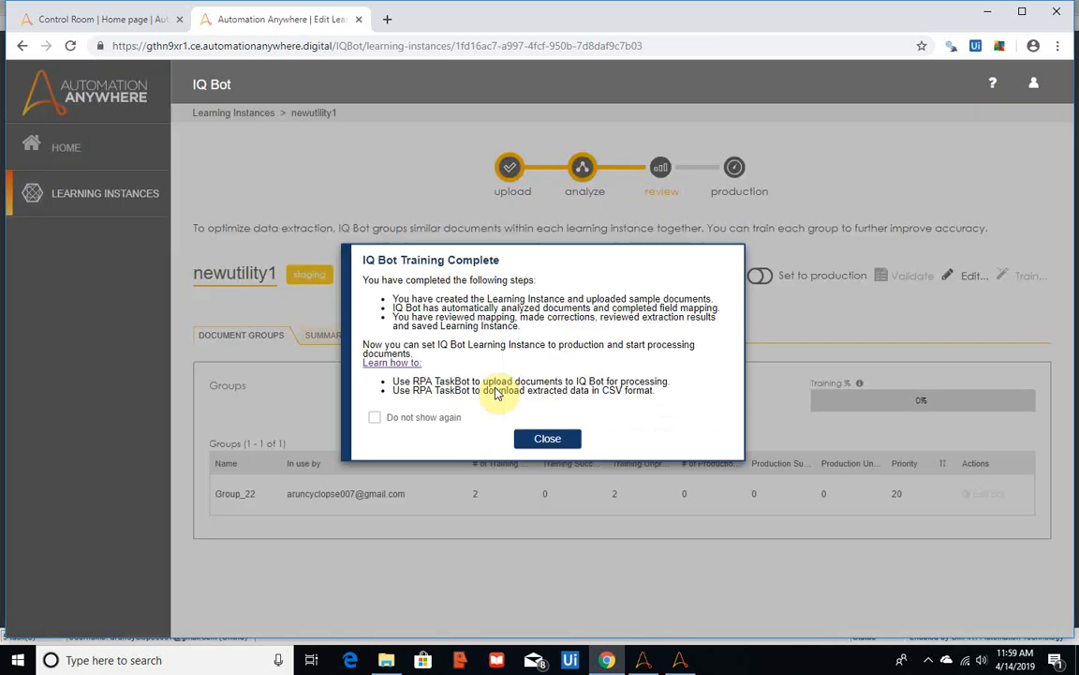
{"action": "left_click", "coordinate": [556, 441]}
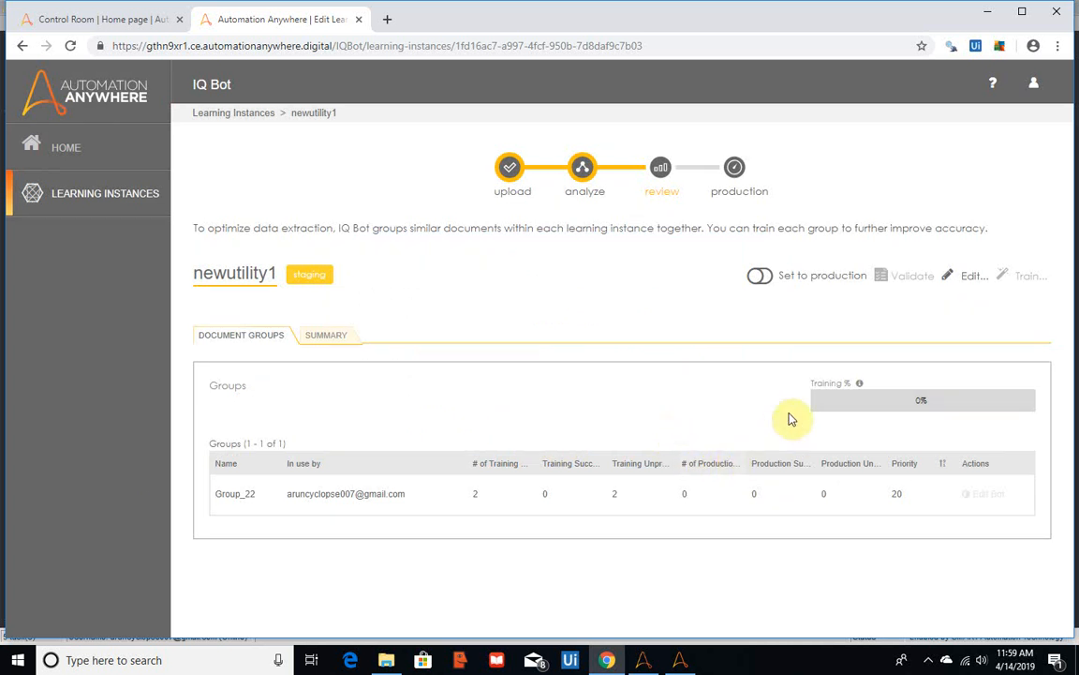
{"action": "left_click", "coordinate": [767, 281]}
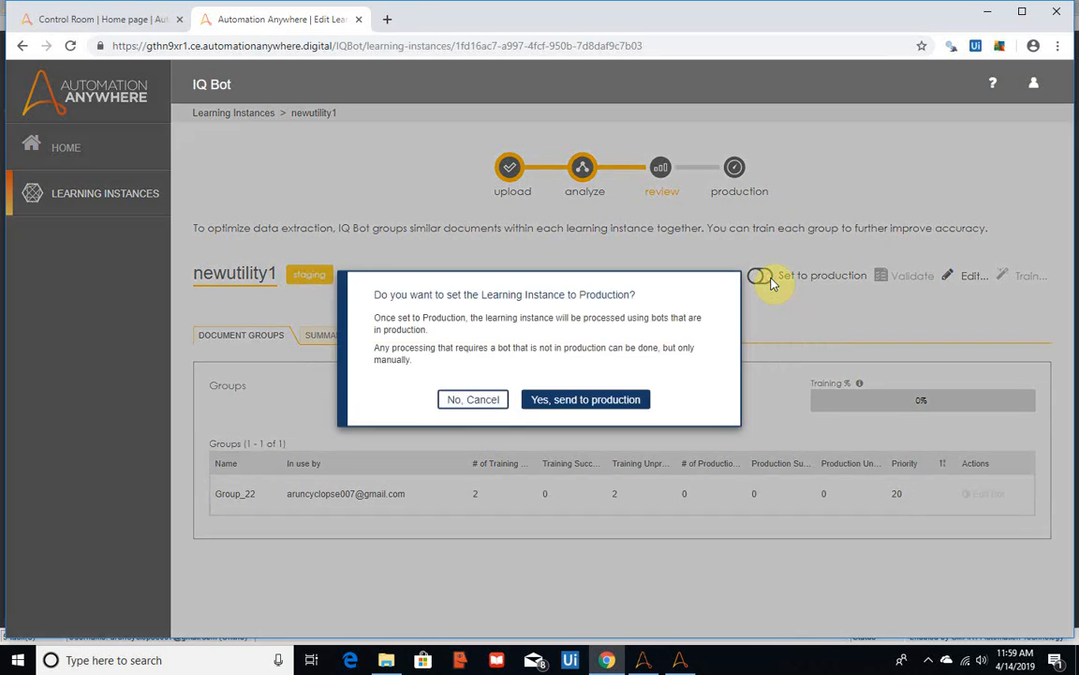
{"action": "left_click", "coordinate": [578, 402]}
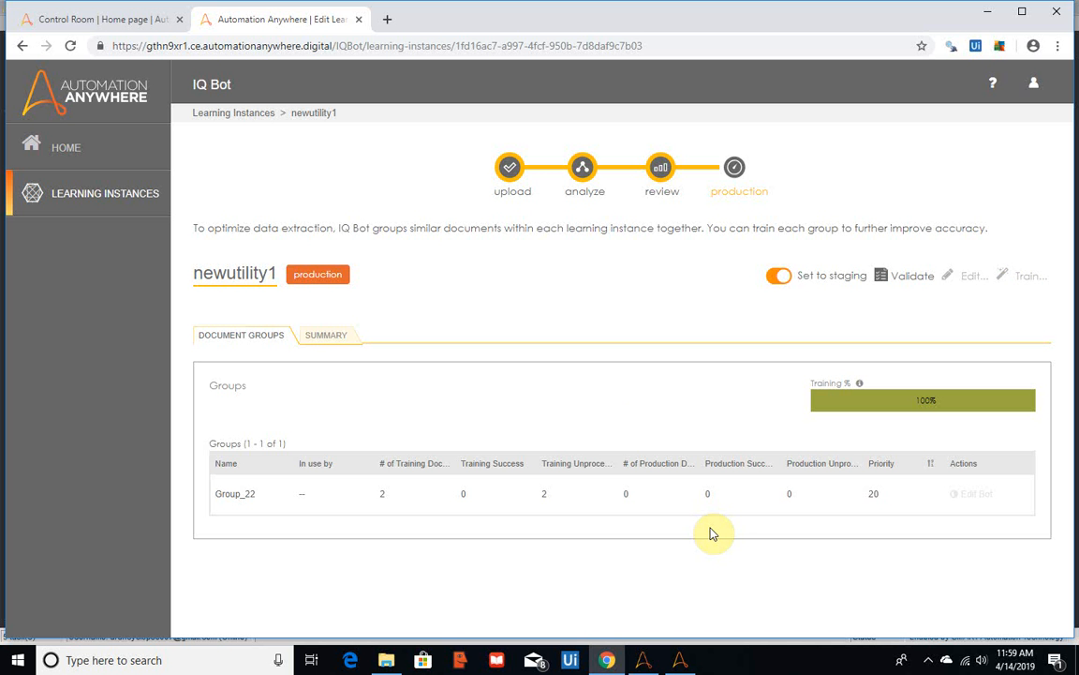
Switch to the Automation Anywhere client, select IQBOTtest.atmx, and check the bills in the Utility Bills Test folder
{"action": "left_click", "coordinate": [645, 665]}
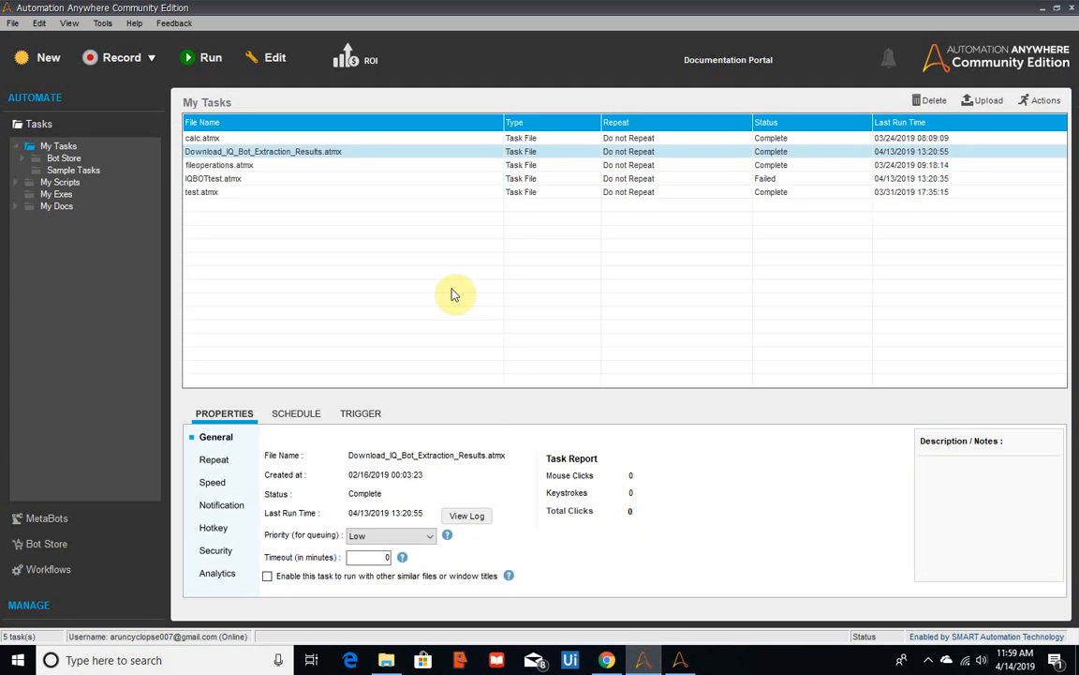
{"action": "left_click", "coordinate": [249, 179]}
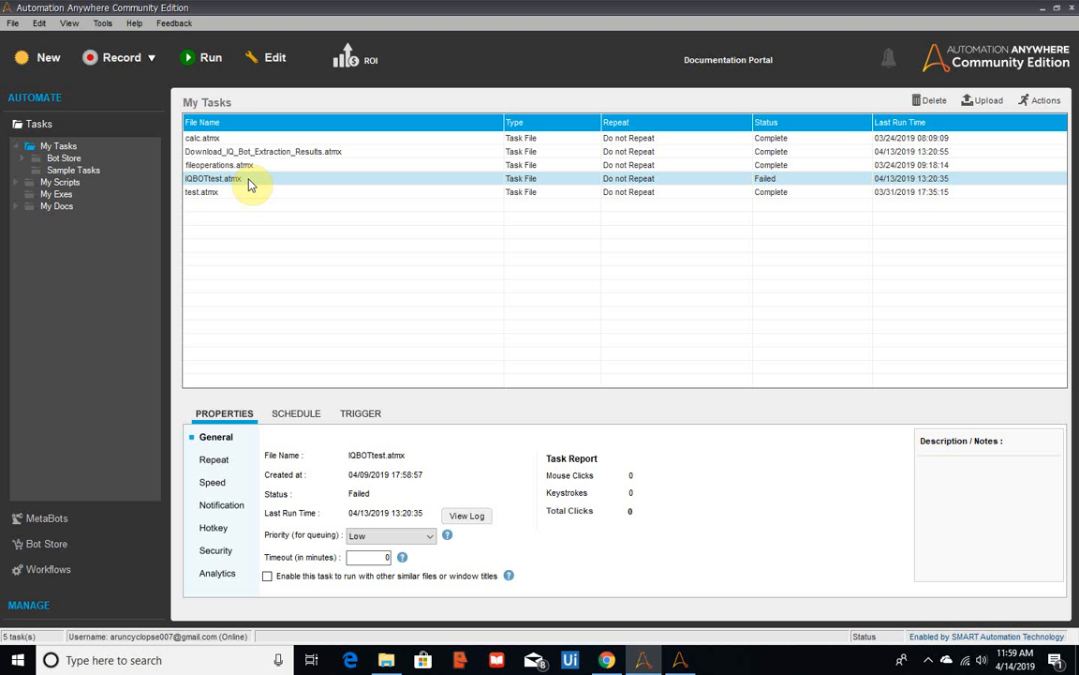
{"action": "mouse_move", "coordinate": [392, 663]}
{"action": "left_click", "coordinate": [397, 632]}
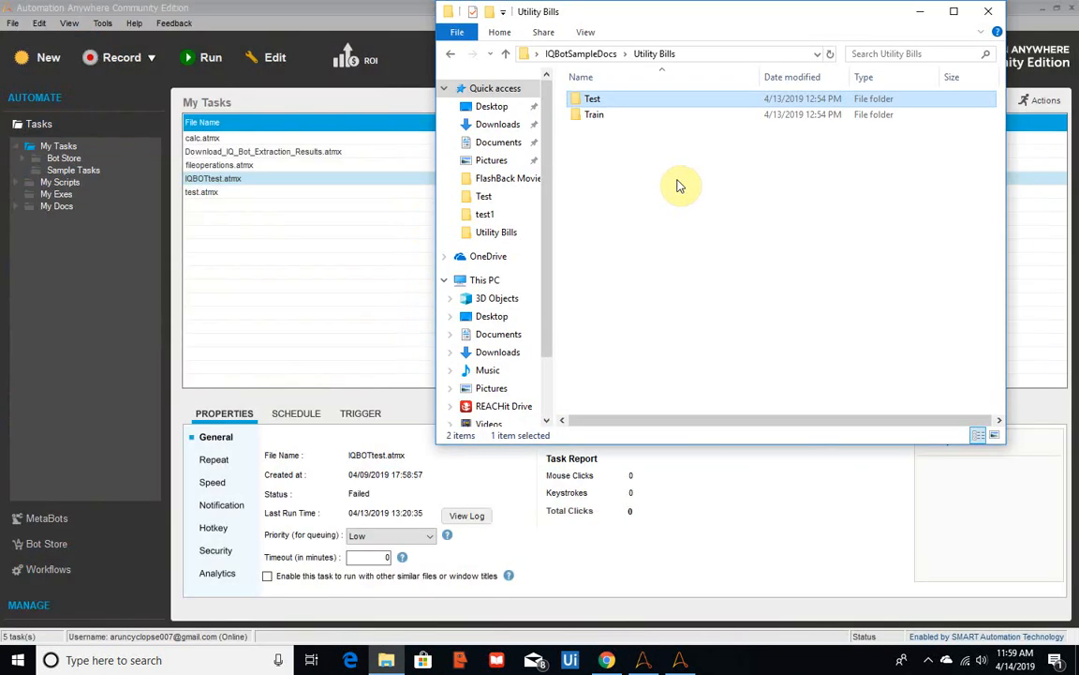
{"action": "double_click", "coordinate": [592, 98]}
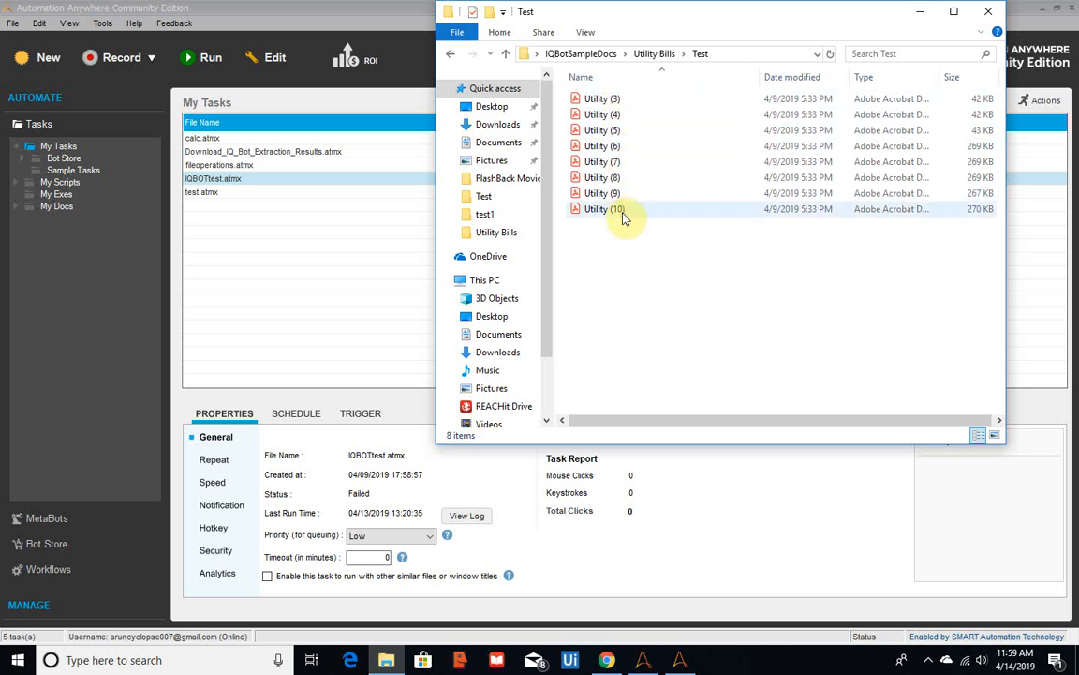
{"action": "left_click", "coordinate": [920, 19]}
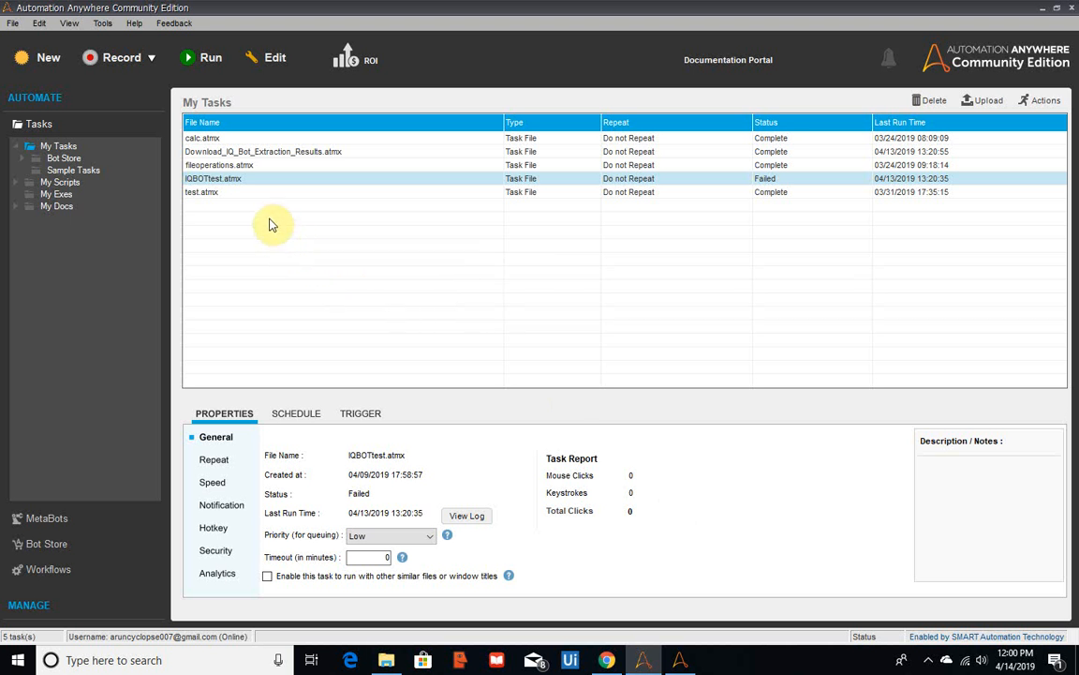
Run the IQBOTtest task in the Workbench to upload the Test folder's bills to IQ Bot, acknowledging its start and completion messages
{"action": "left_click", "coordinate": [682, 660]}
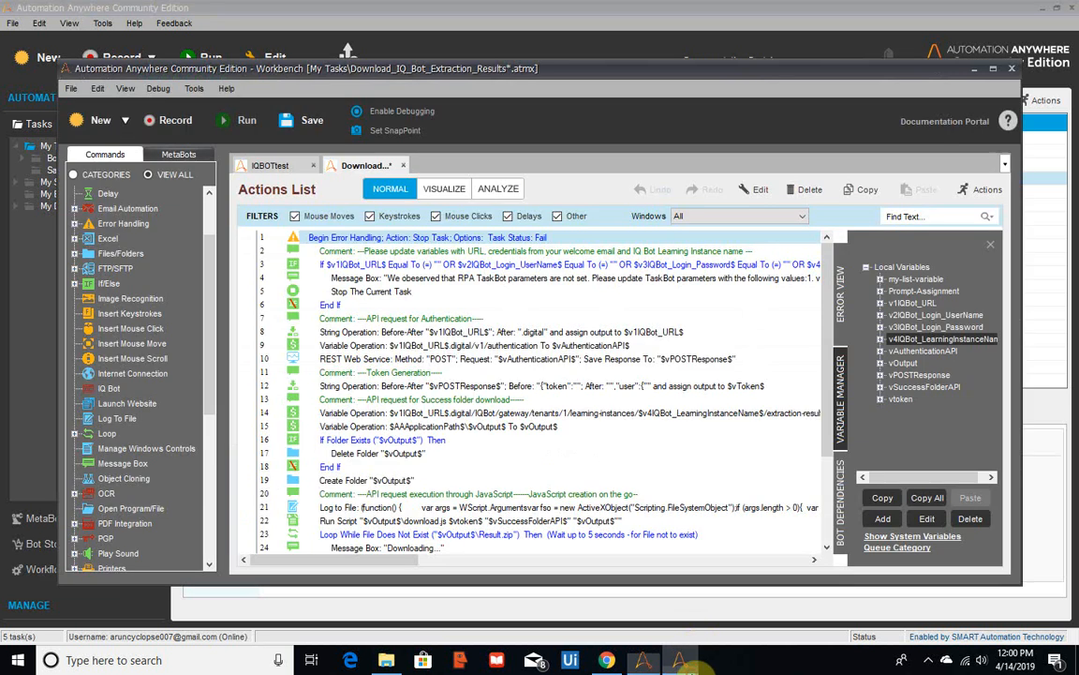
{"action": "left_click", "coordinate": [263, 168]}
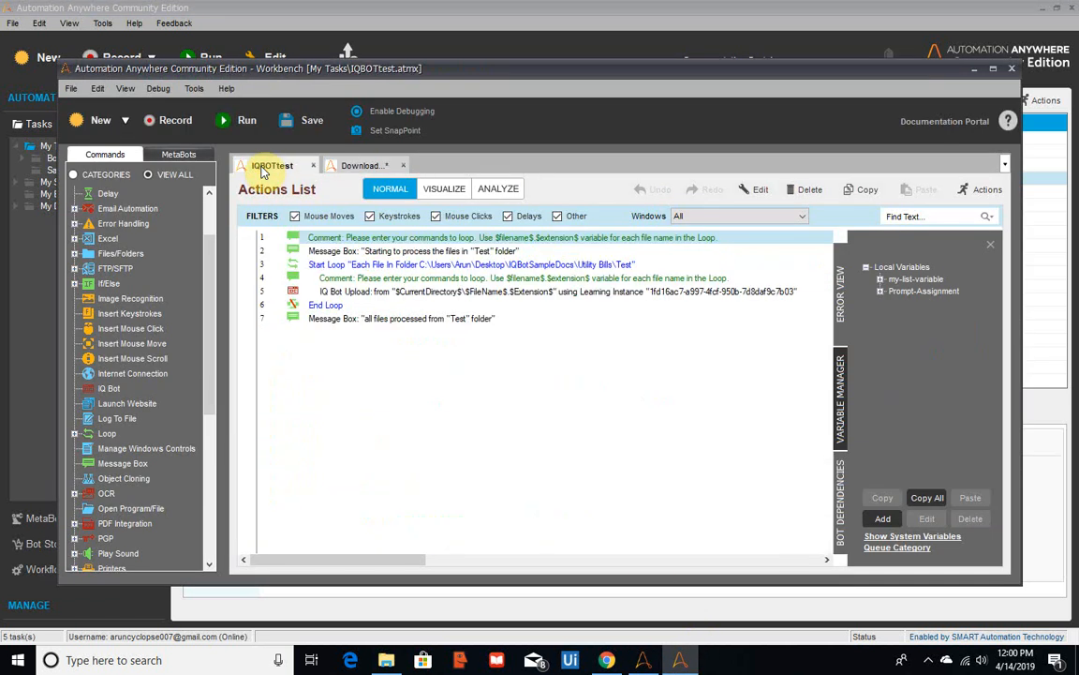
{"action": "left_click", "coordinate": [247, 123]}
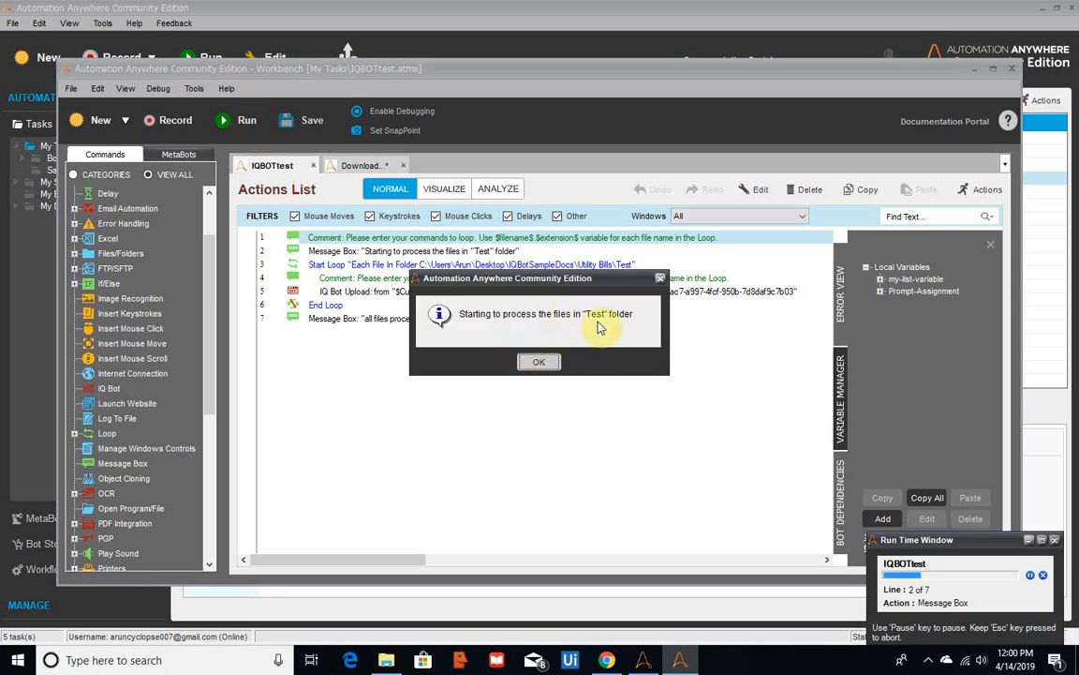
{"action": "left_click", "coordinate": [544, 364]}
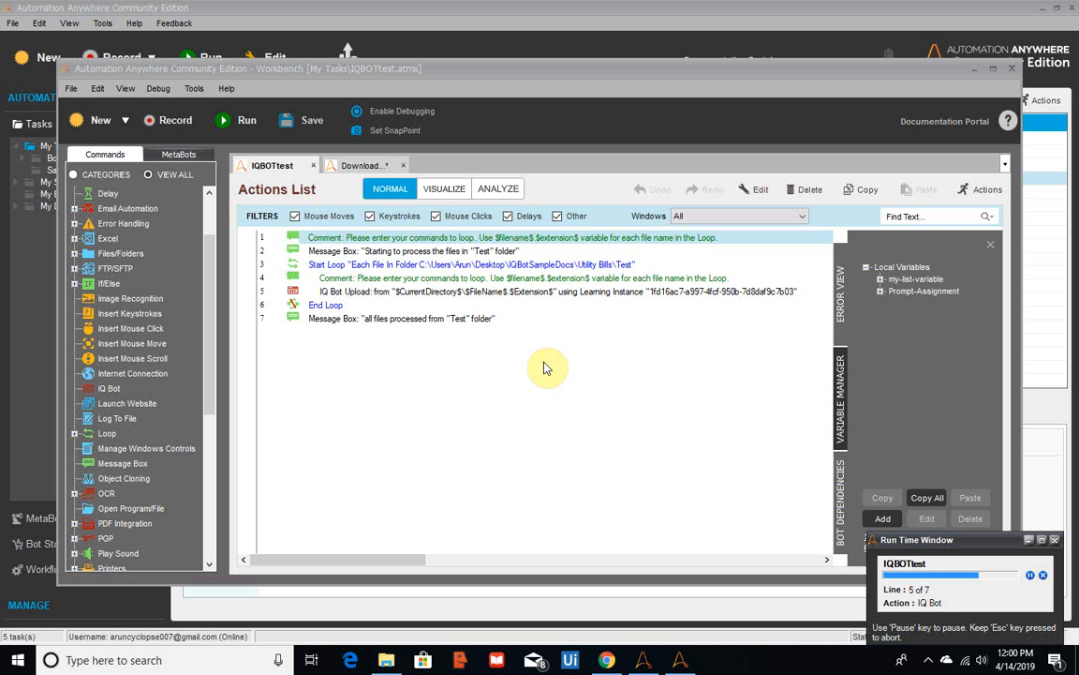
{"action": "left_click", "coordinate": [974, 71]}
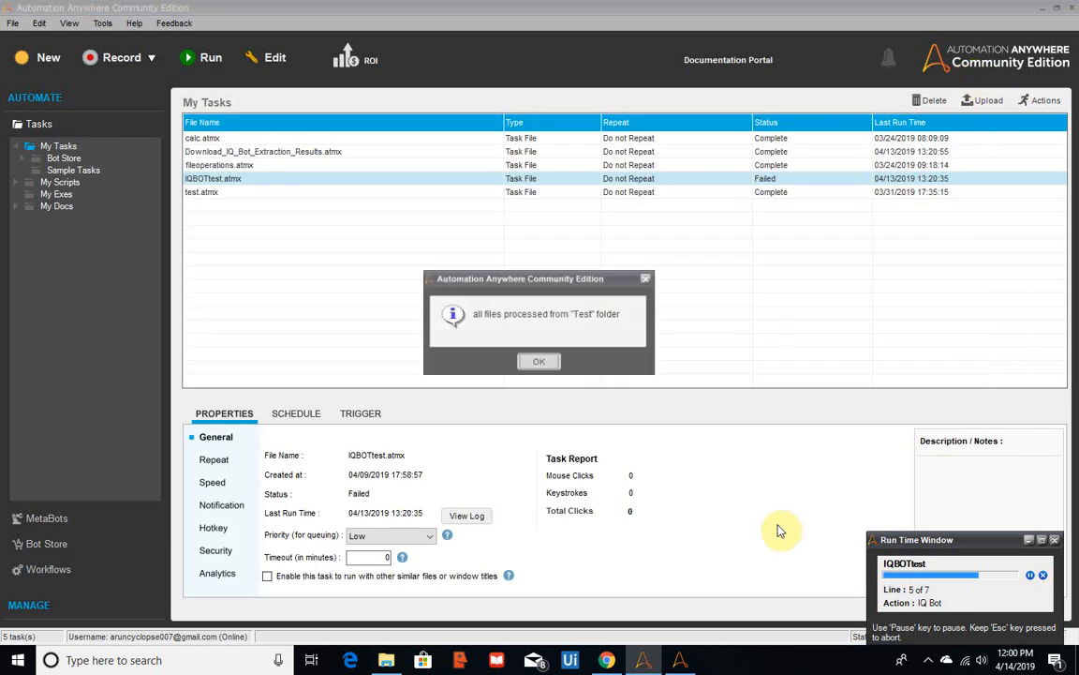
{"action": "left_click", "coordinate": [540, 366]}
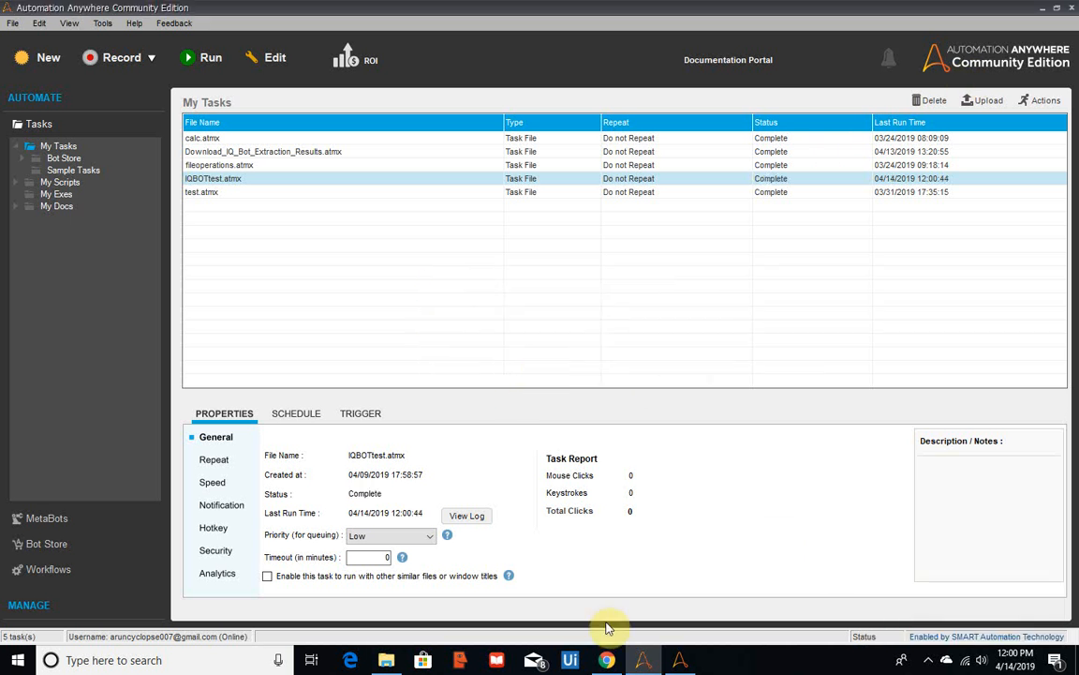
Switch to IQ Bot in Chrome and review the document groups and summary of newutility1
{"action": "left_click", "coordinate": [607, 661]}
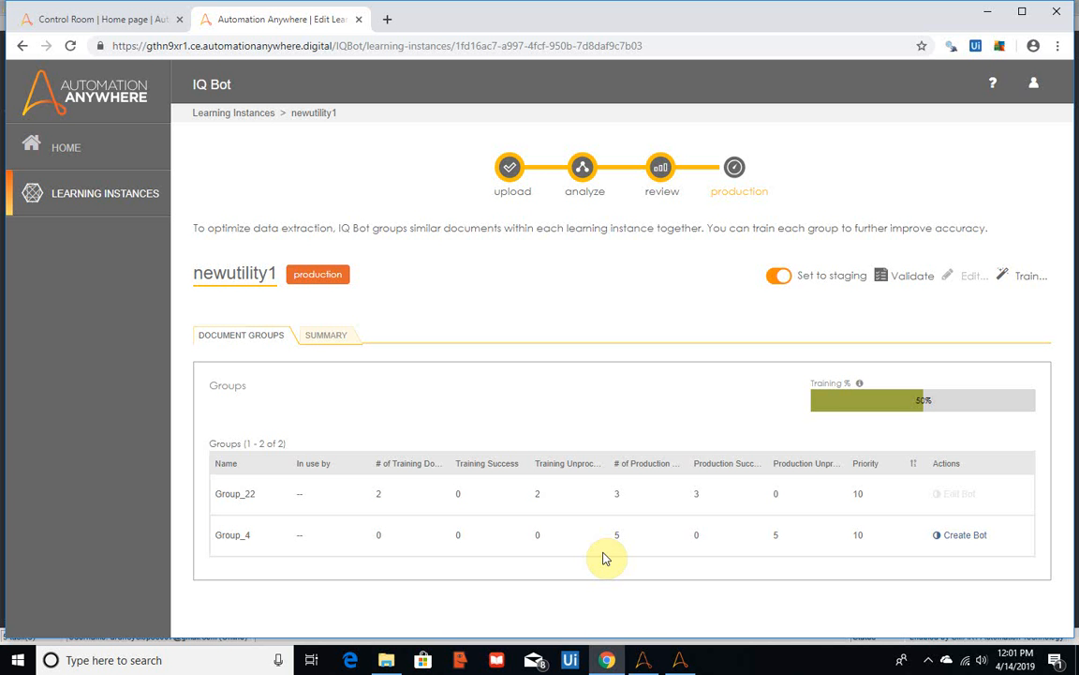
{"action": "left_click", "coordinate": [326, 339]}
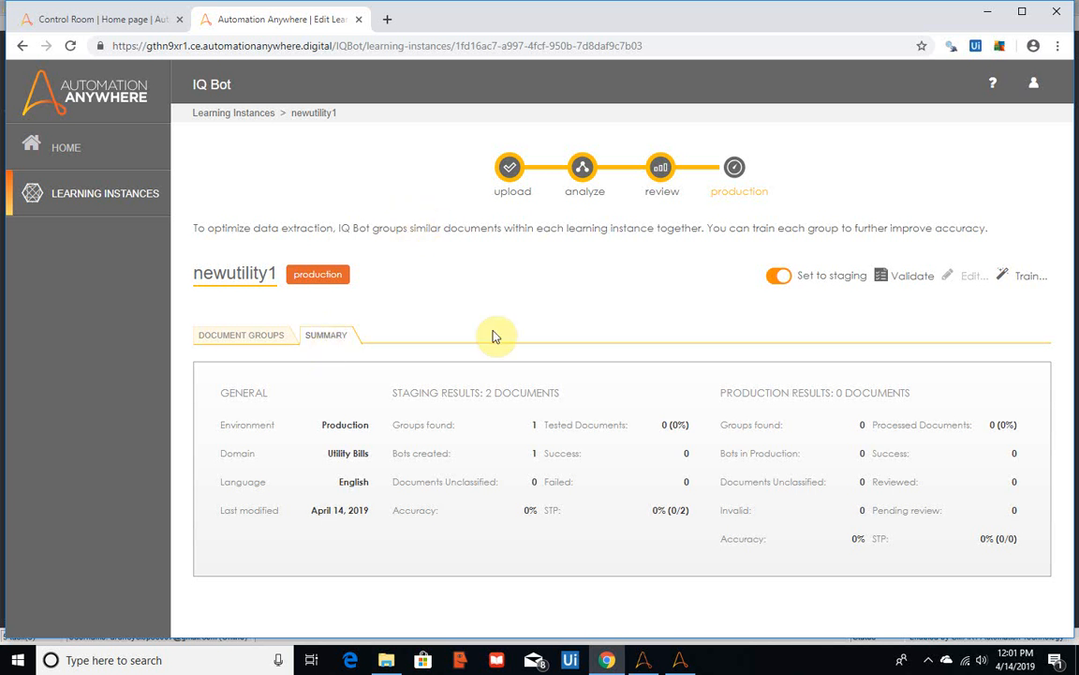
Return to the Workbench, then save and run the Download_IQ_Bot_Extraction_Results task
{"action": "mouse_move", "coordinate": [651, 668]}
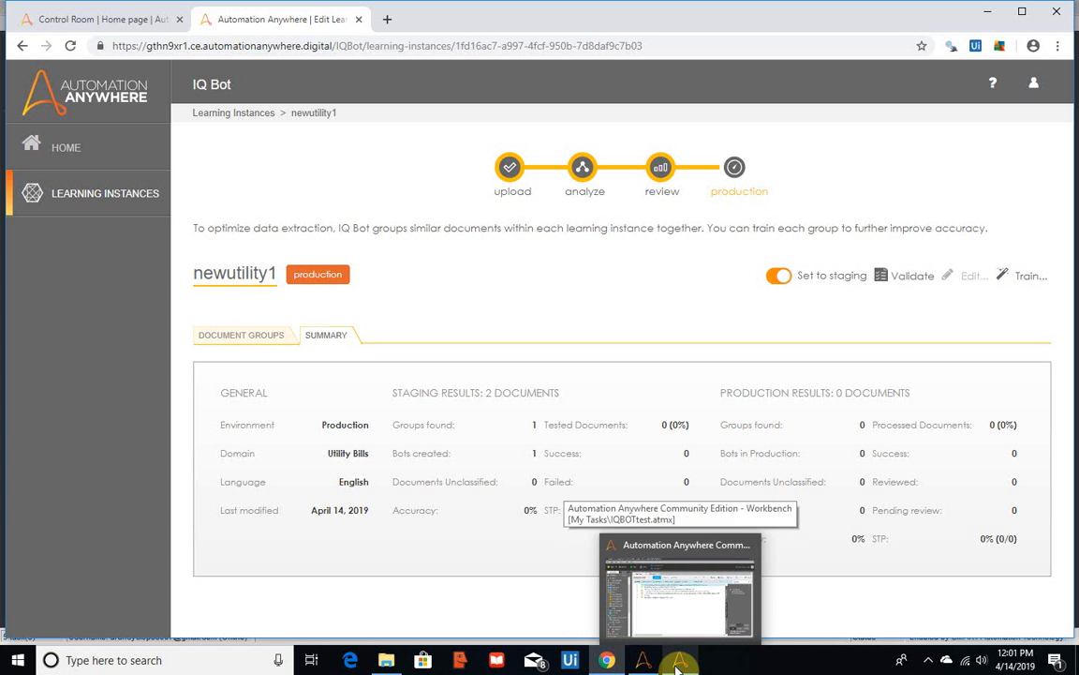
{"action": "left_click", "coordinate": [679, 665]}
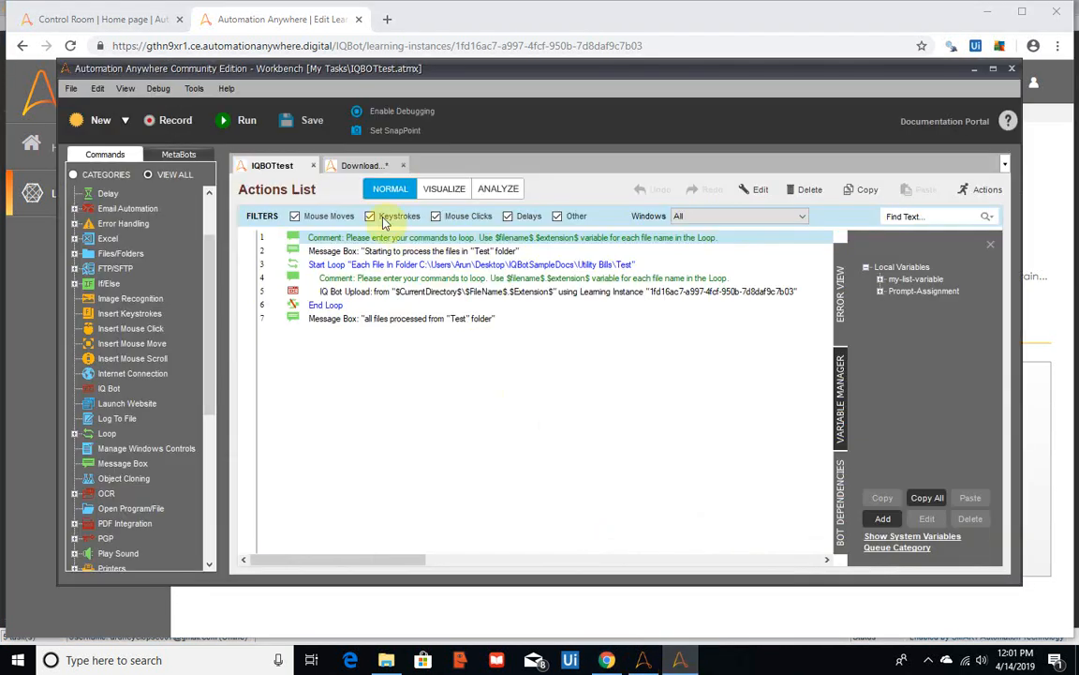
{"action": "left_click", "coordinate": [349, 167]}
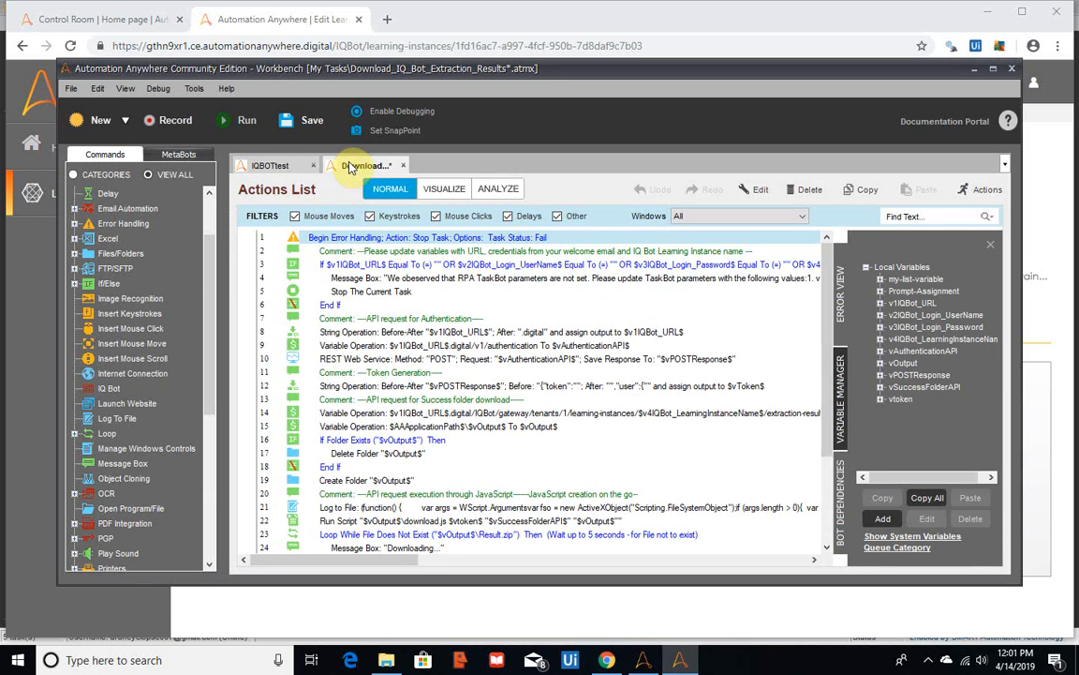
{"action": "left_click", "coordinate": [312, 123]}
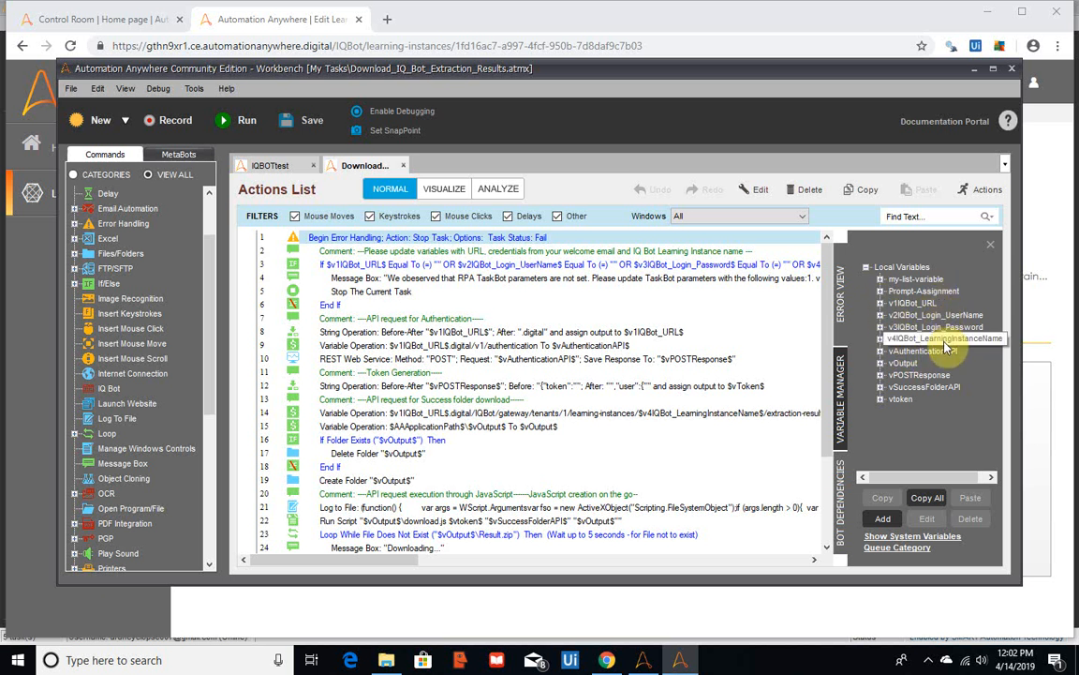
{"action": "left_click", "coordinate": [240, 123]}
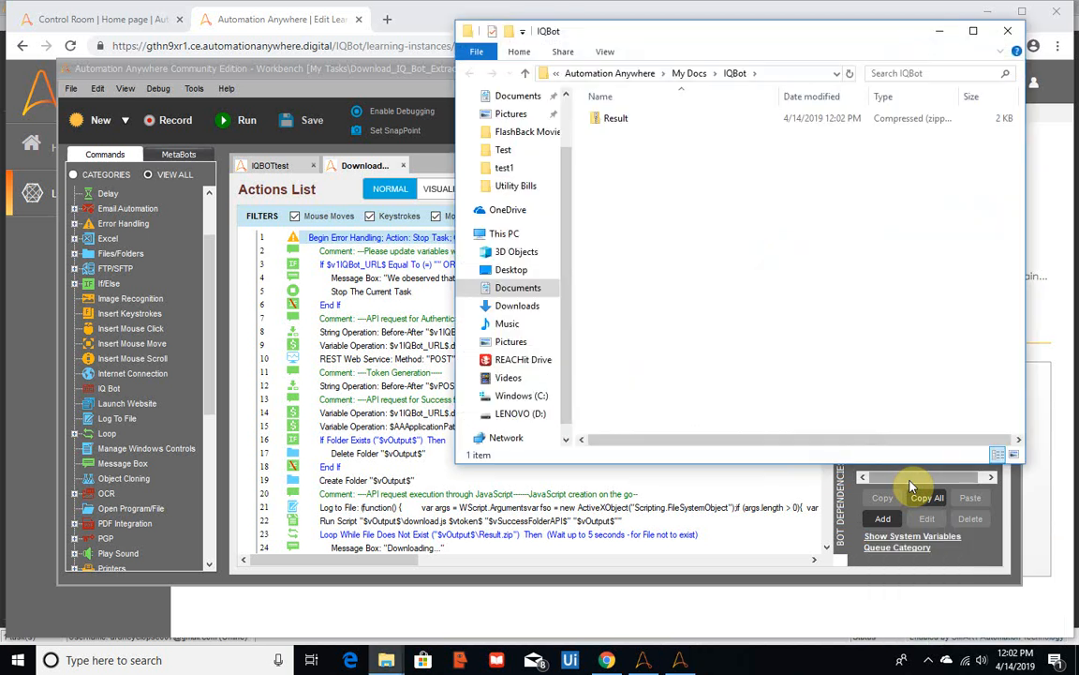
Extract the downloaded Result zip archive to the Result folder inside IQBot
{"action": "right_click", "coordinate": [615, 122]}
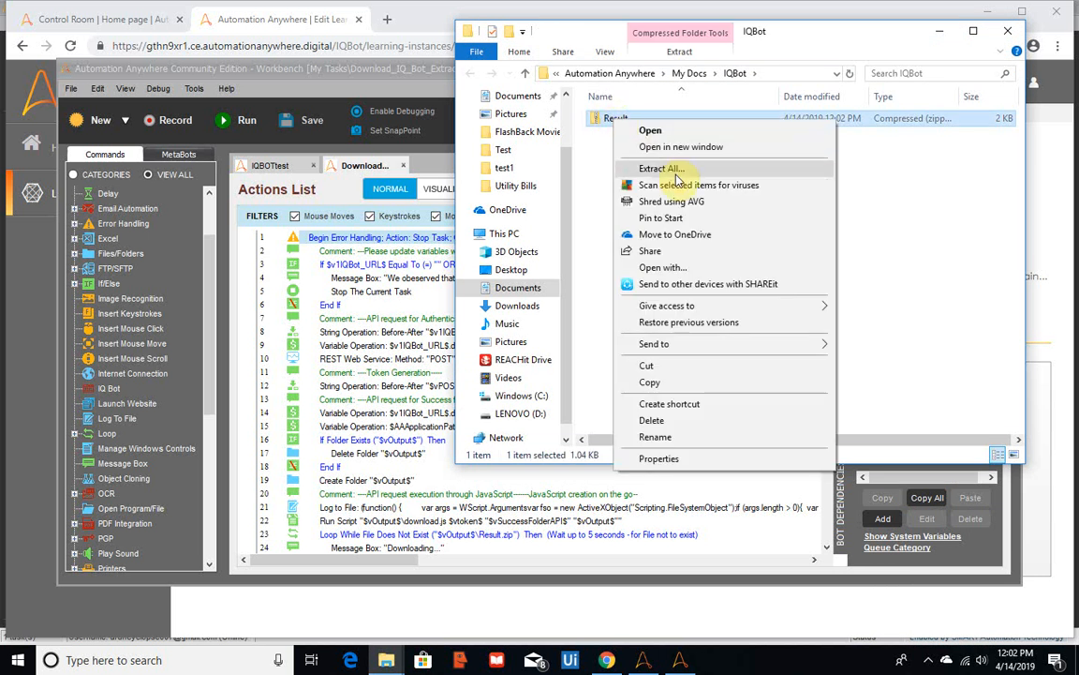
{"action": "left_click", "coordinate": [678, 175]}
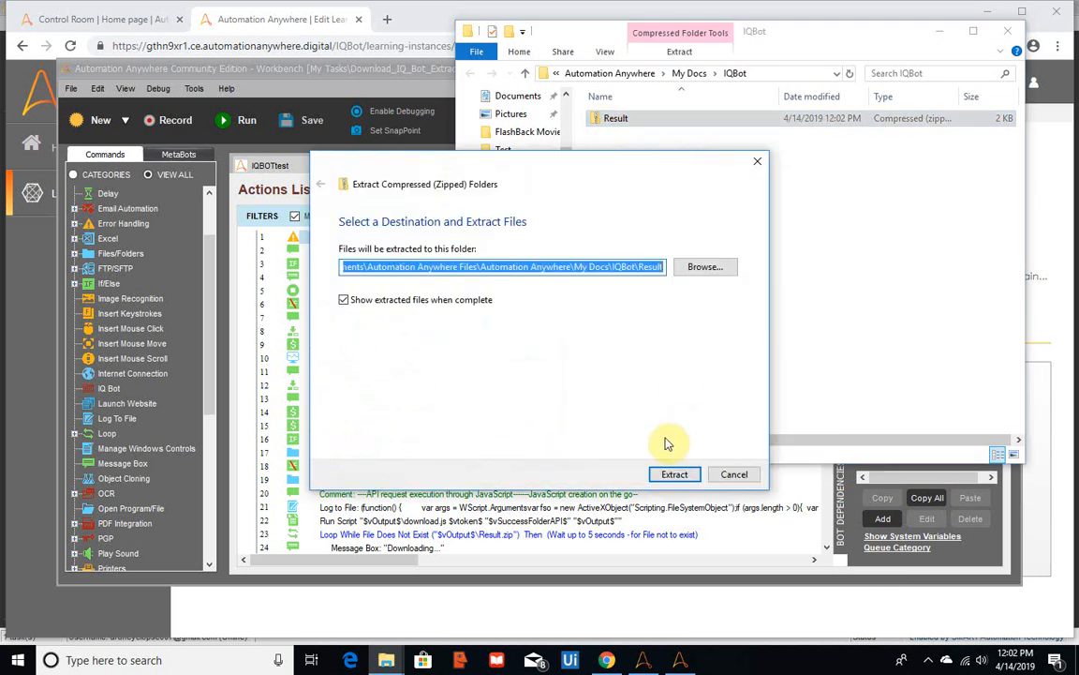
{"action": "left_click", "coordinate": [673, 475]}
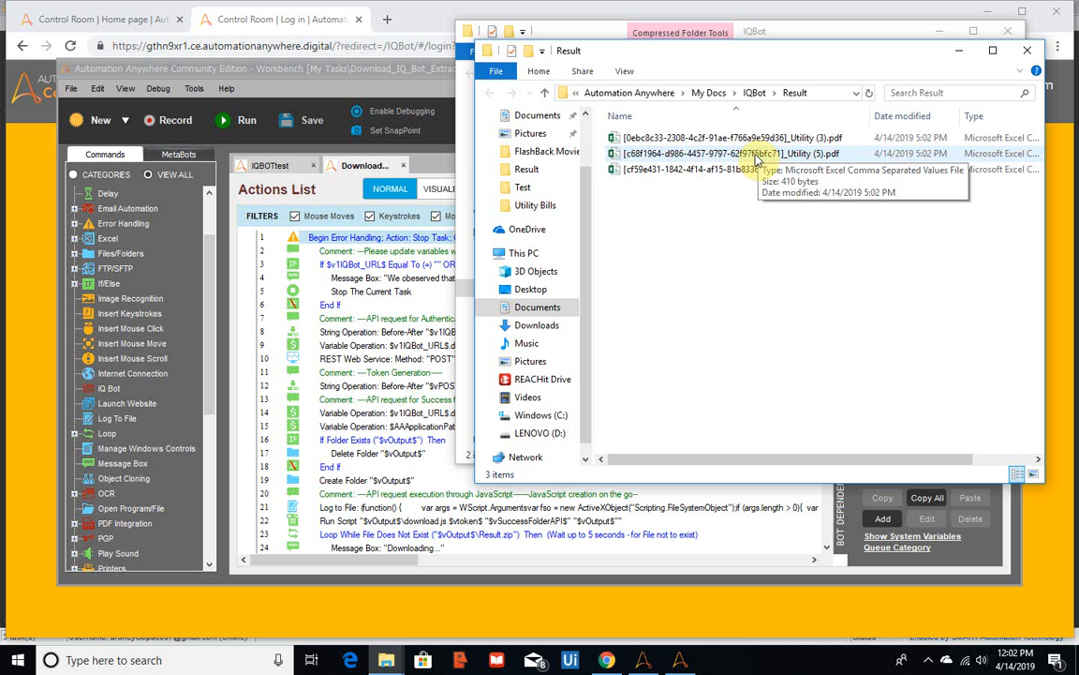
Open the source bill Utility (5).pdf from the Test folder in Acrobat Reader
{"action": "left_click", "coordinate": [385, 661]}
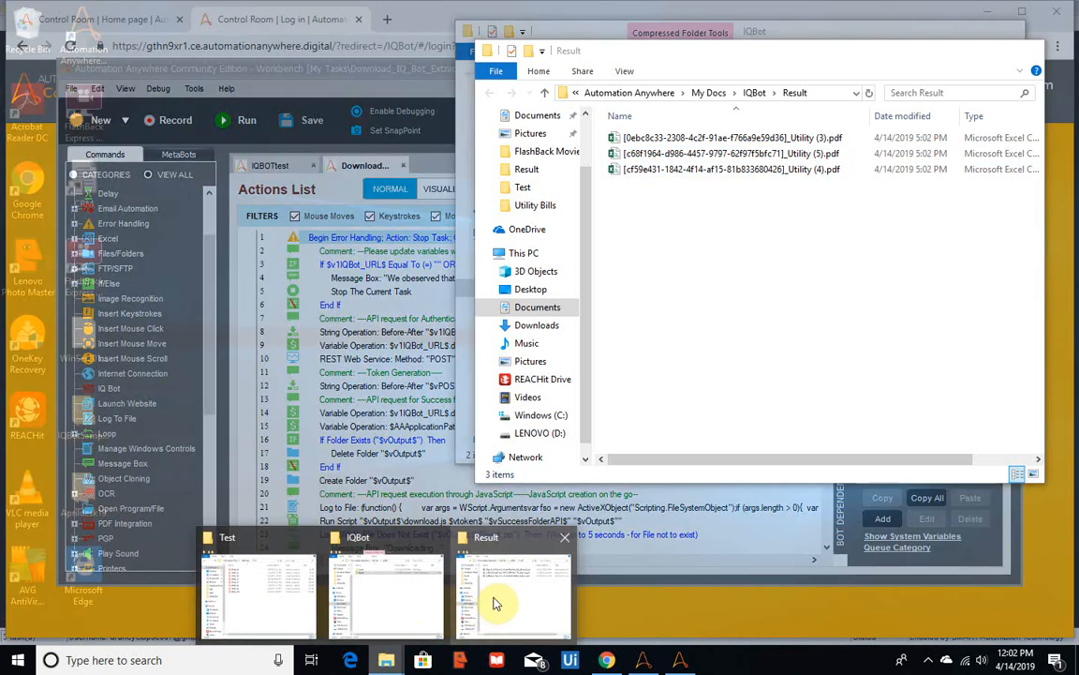
{"action": "mouse_move", "coordinate": [434, 605]}
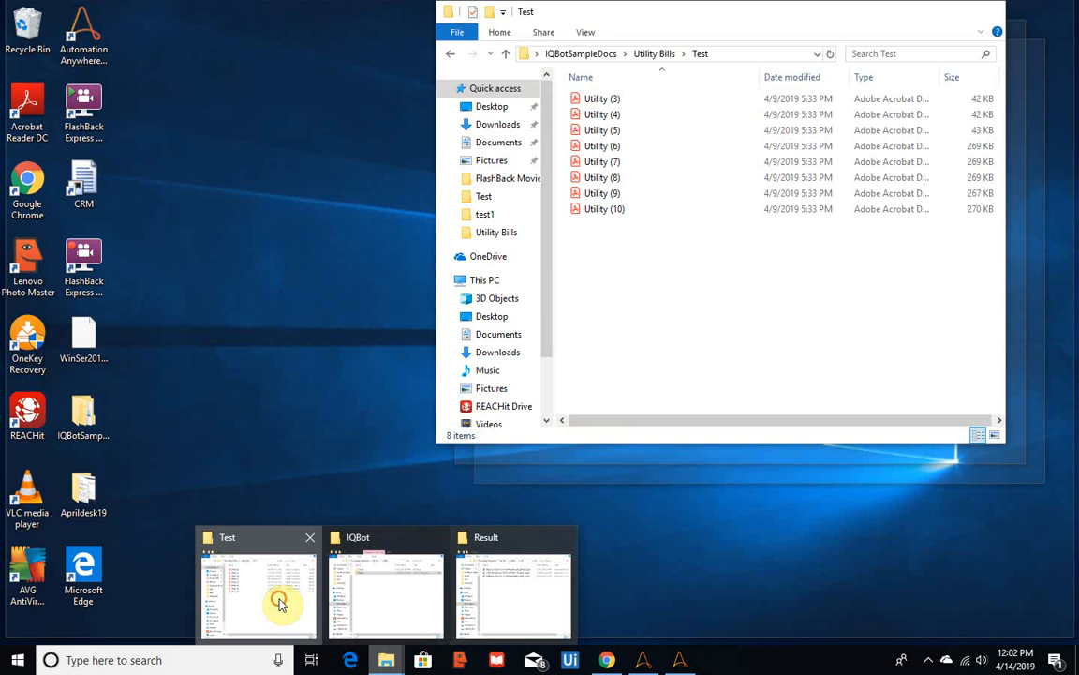
{"action": "left_click", "coordinate": [282, 599]}
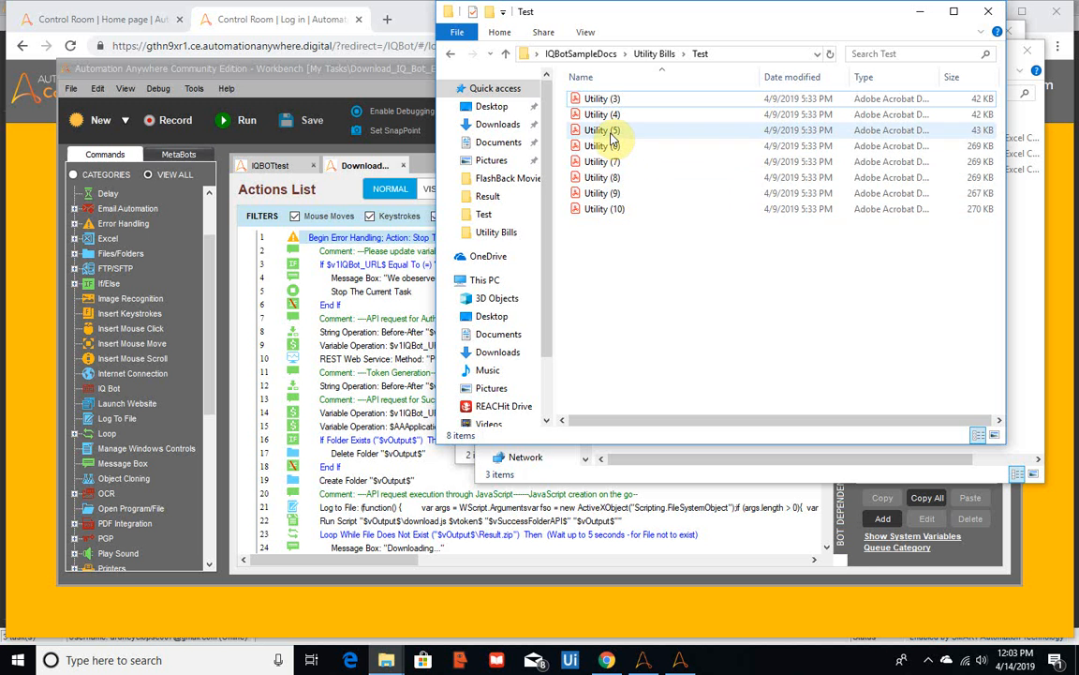
{"action": "left_click", "coordinate": [604, 134]}
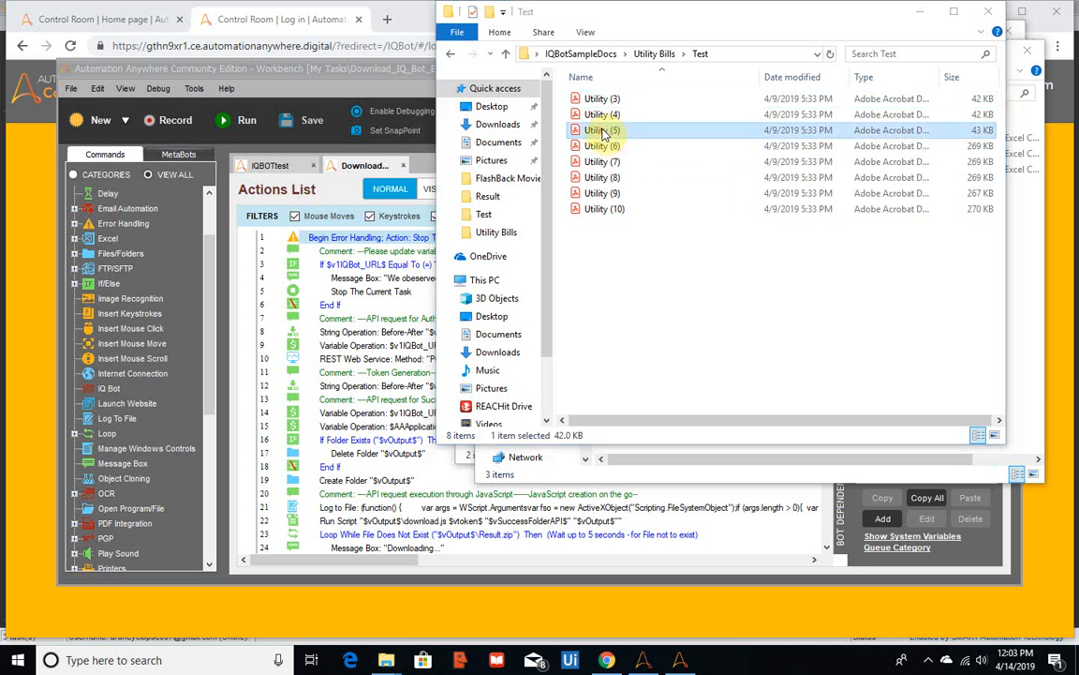
{"action": "double_click", "coordinate": [604, 134]}
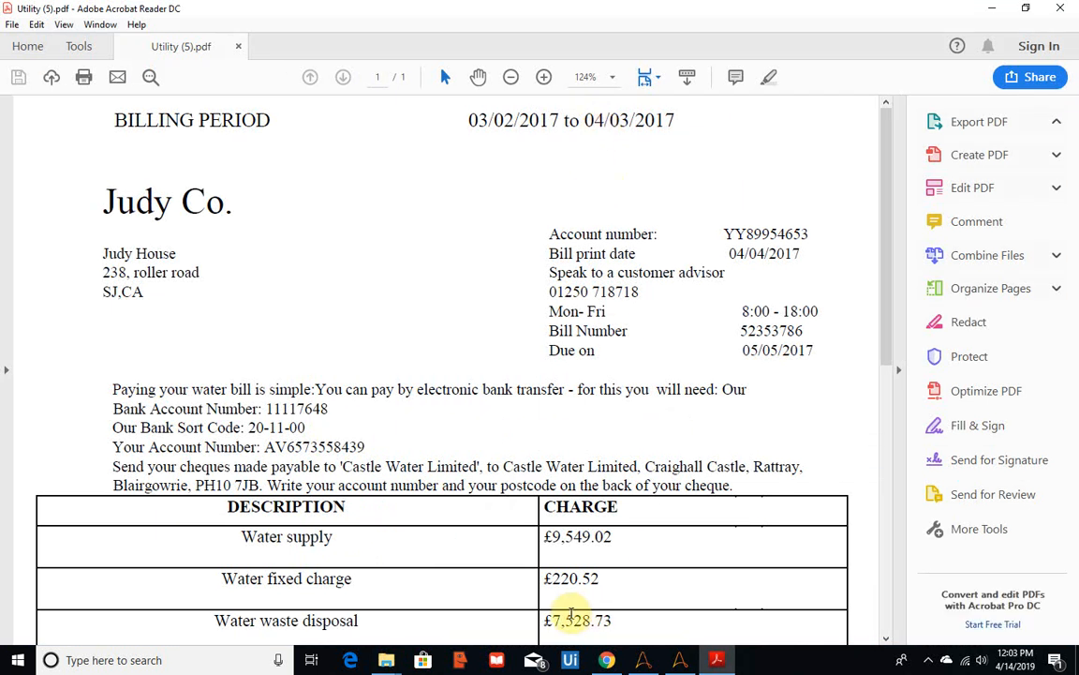
Open the extracted CSV for Utility (5).pdf from the Result folder in Excel and compare its data with the bill
{"action": "mouse_move", "coordinate": [383, 660]}
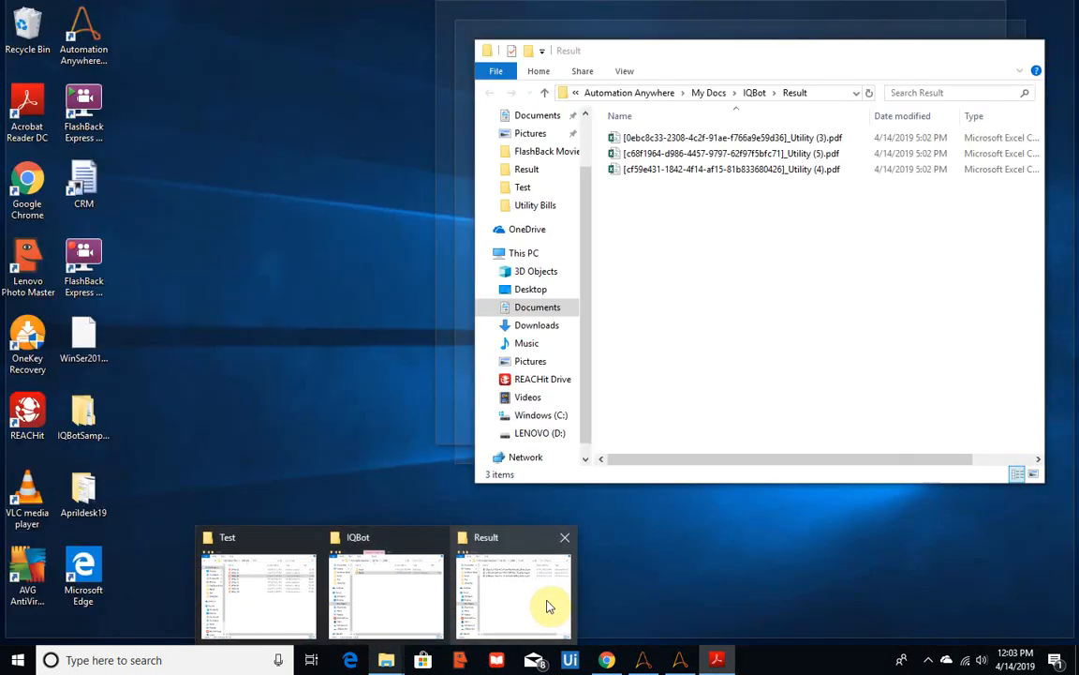
{"action": "left_click", "coordinate": [548, 606]}
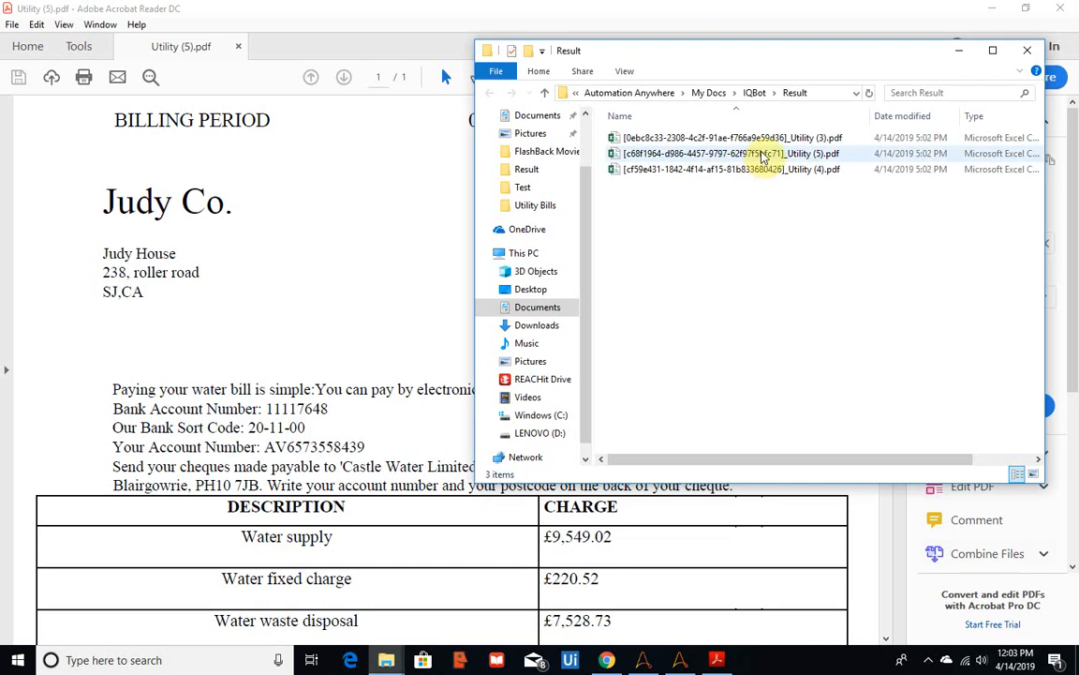
{"action": "left_click", "coordinate": [764, 157]}
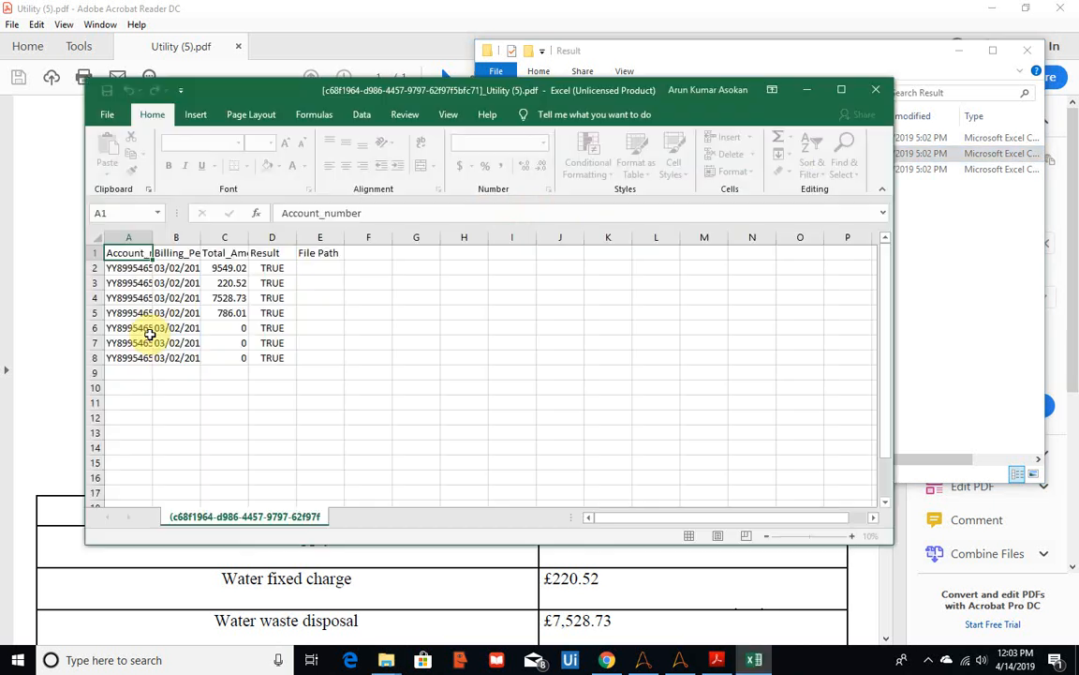
{"action": "left_click", "coordinate": [67, 356]}
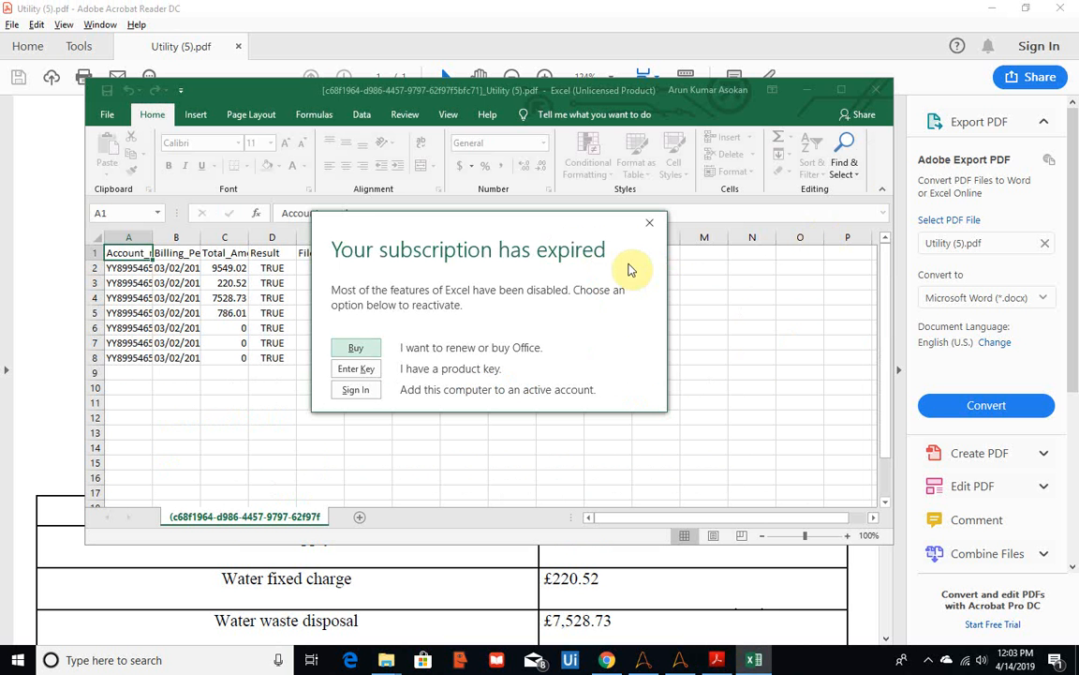
Dismiss the subscription notice and check the extracted account number and billing period in Excel against the Utility (5).pdf bill
{"action": "left_click", "coordinate": [646, 223]}
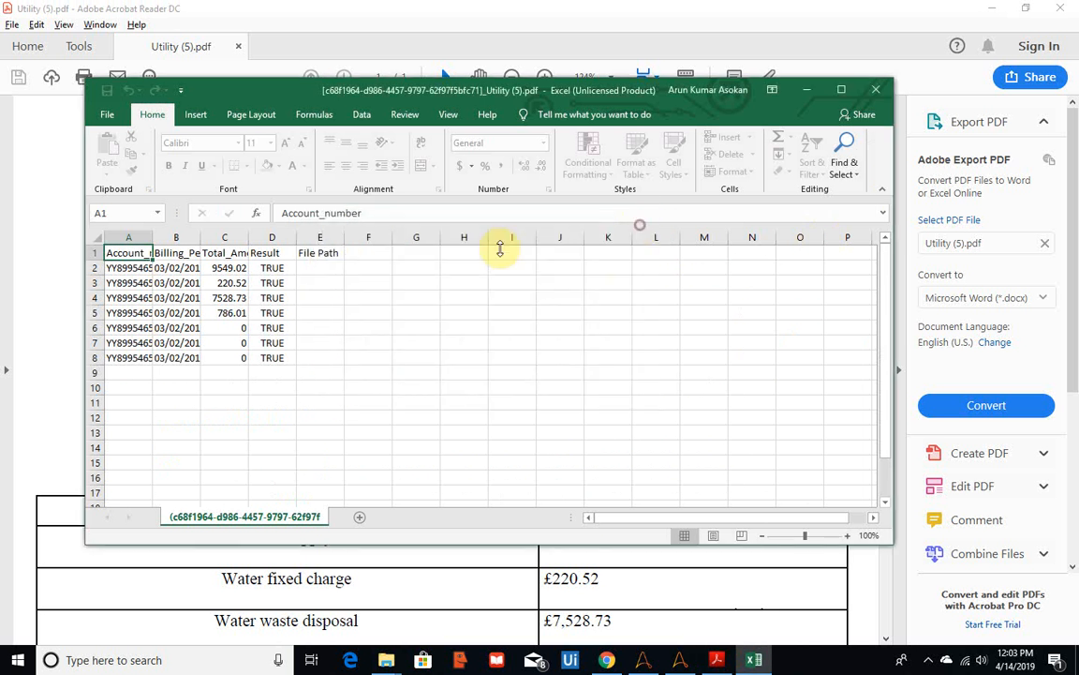
{"action": "left_click", "coordinate": [111, 269]}
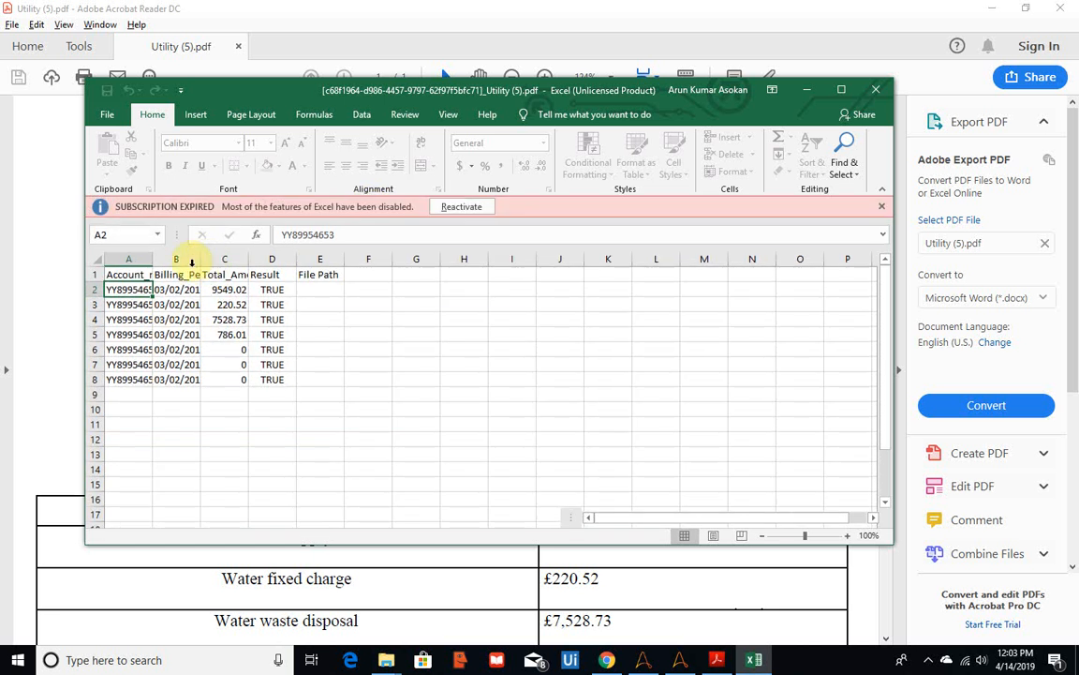
{"action": "left_click", "coordinate": [175, 275]}
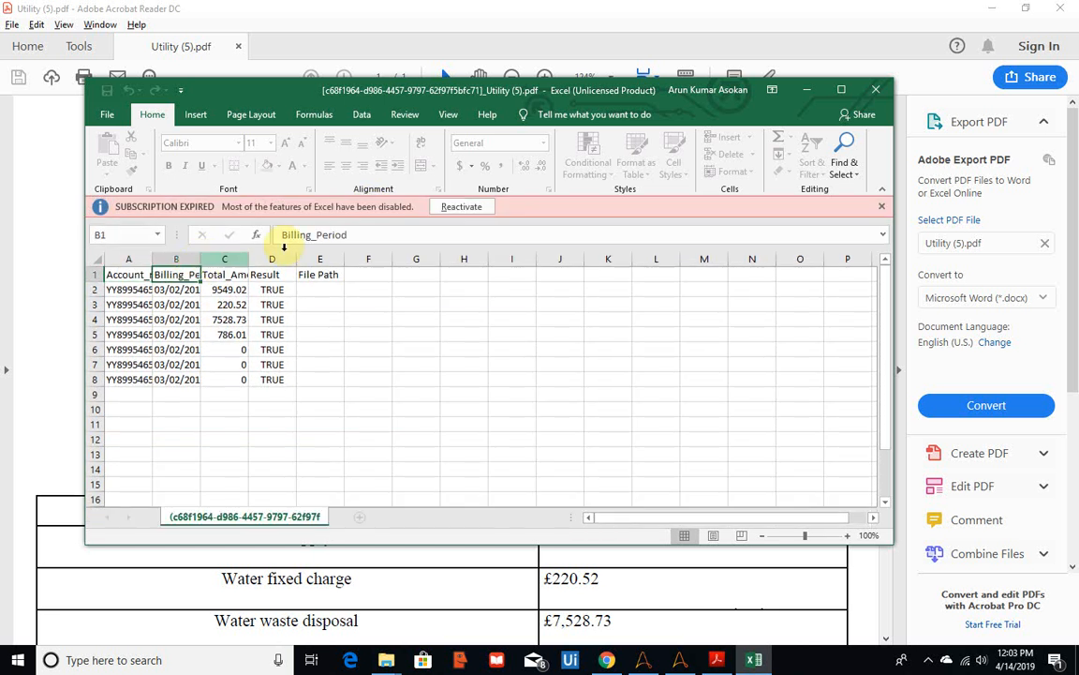
{"action": "left_click", "coordinate": [176, 287]}
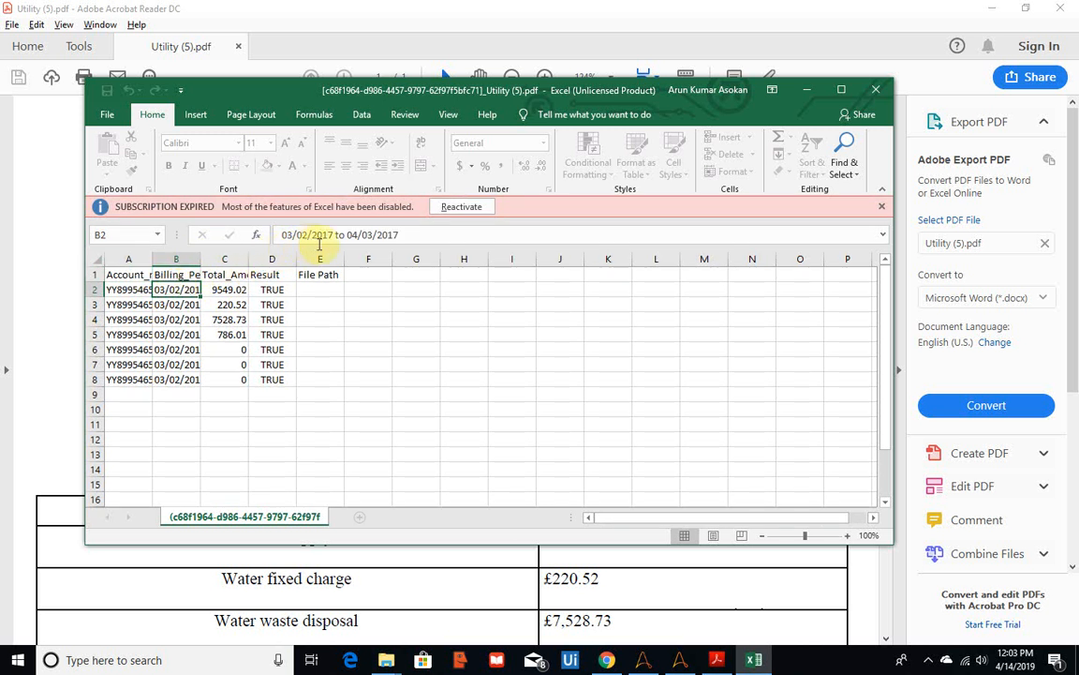
{"action": "key", "text": "alt+Tab"}
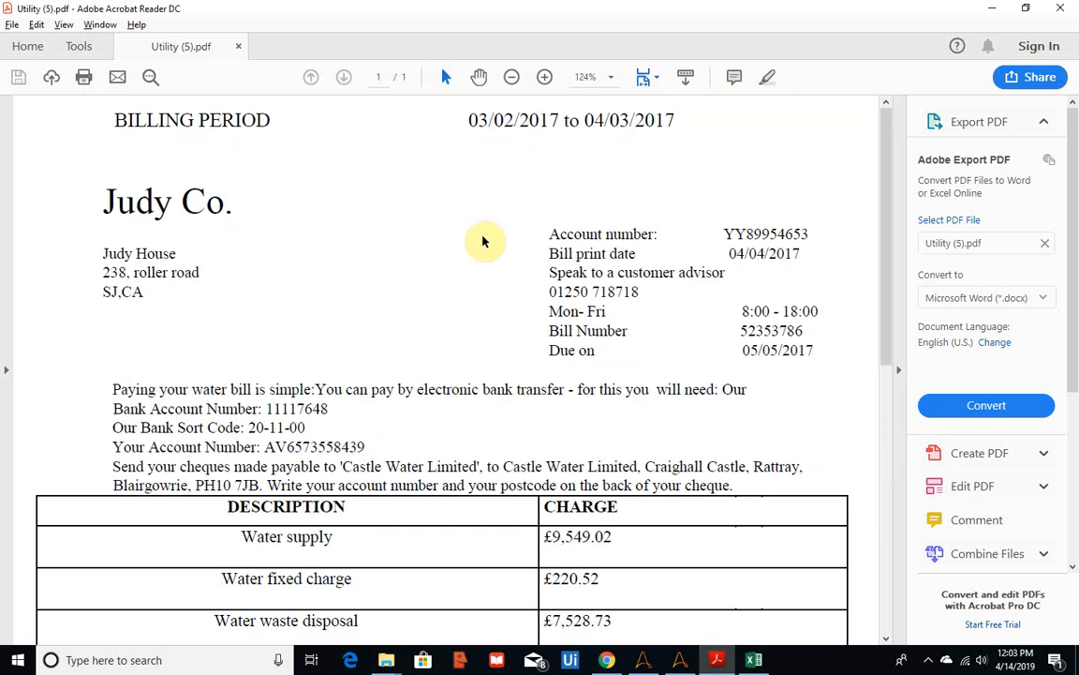
{"action": "key", "text": "alt+Tab"}
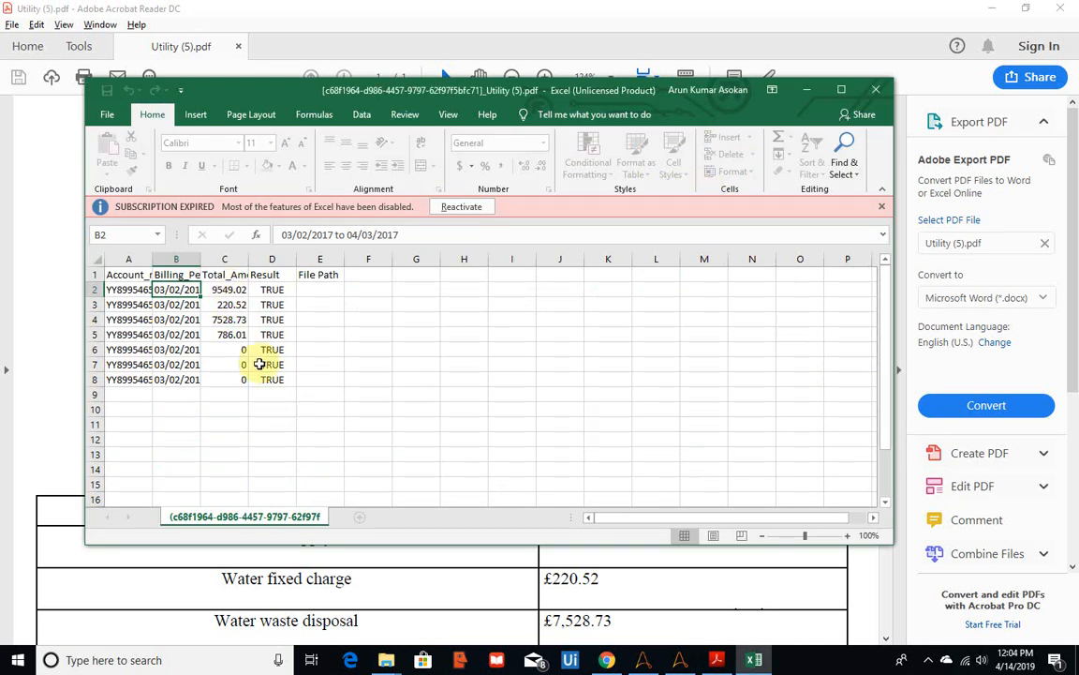
Compare the charges in the bill's description table with the extracted total amounts in the Excel sheet
{"action": "key", "text": "alt+Tab"}
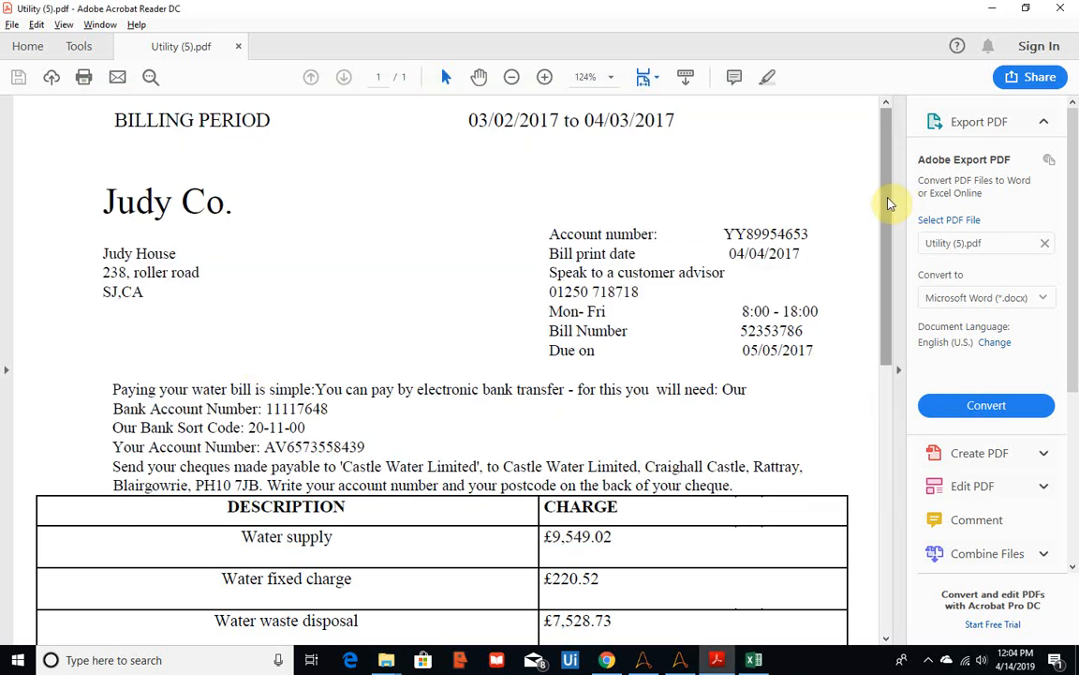
{"action": "left_click_drag", "start_coordinate": [891, 203], "coordinate": [890, 306]}
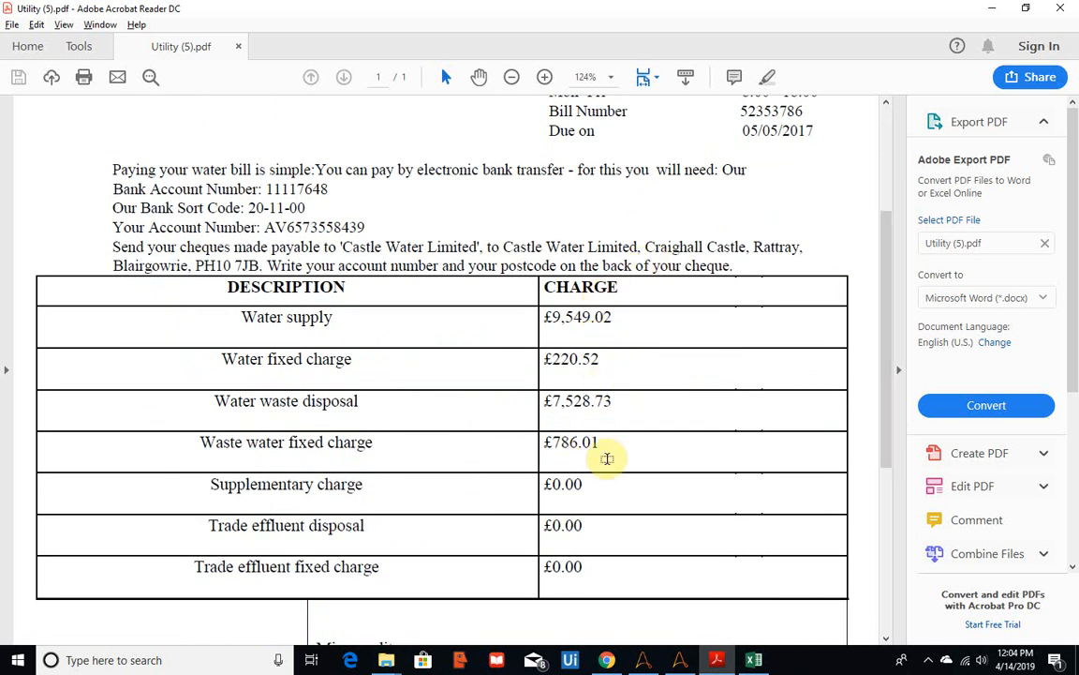
{"action": "key", "text": "alt+Tab"}
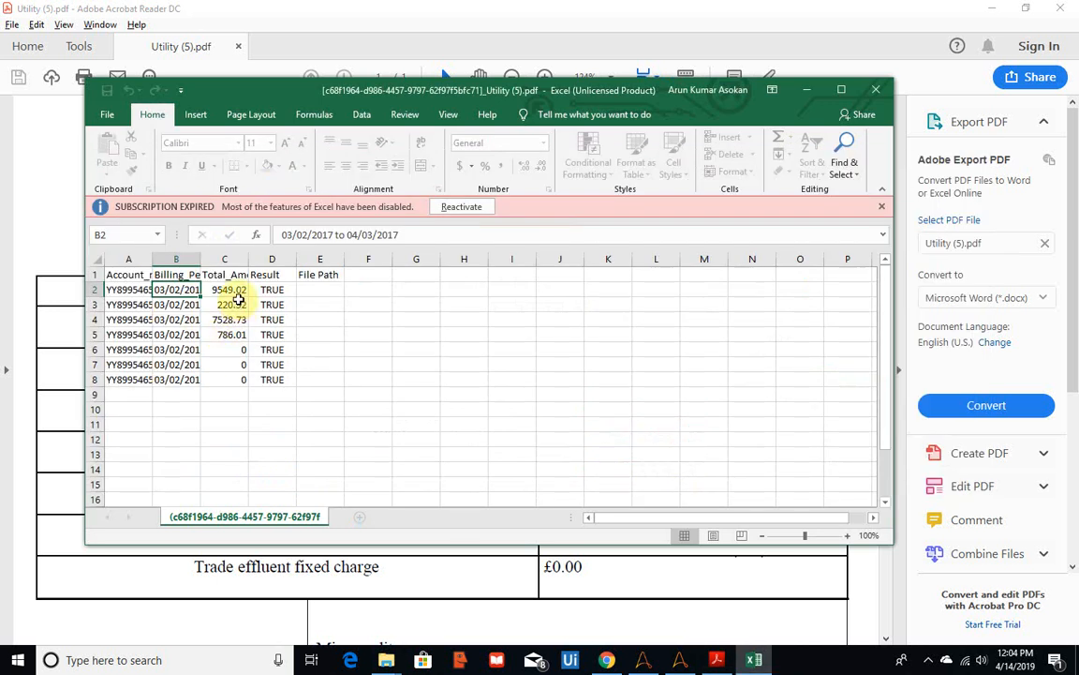
{"action": "key", "text": "alt+Tab"}
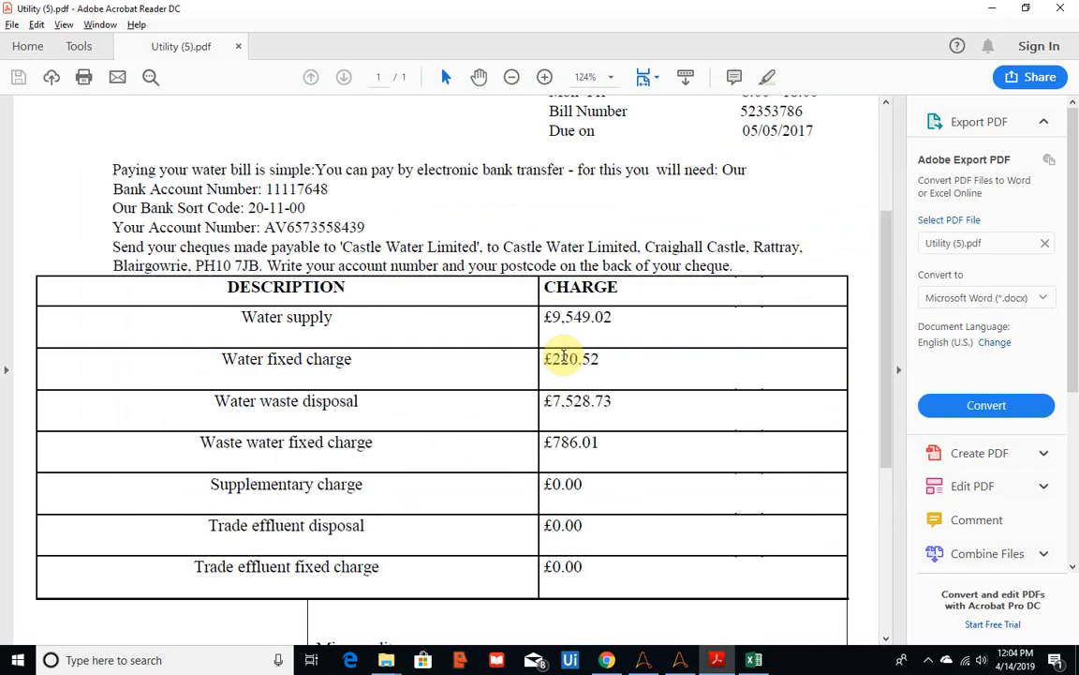
{"action": "key", "text": "alt+Tab"}
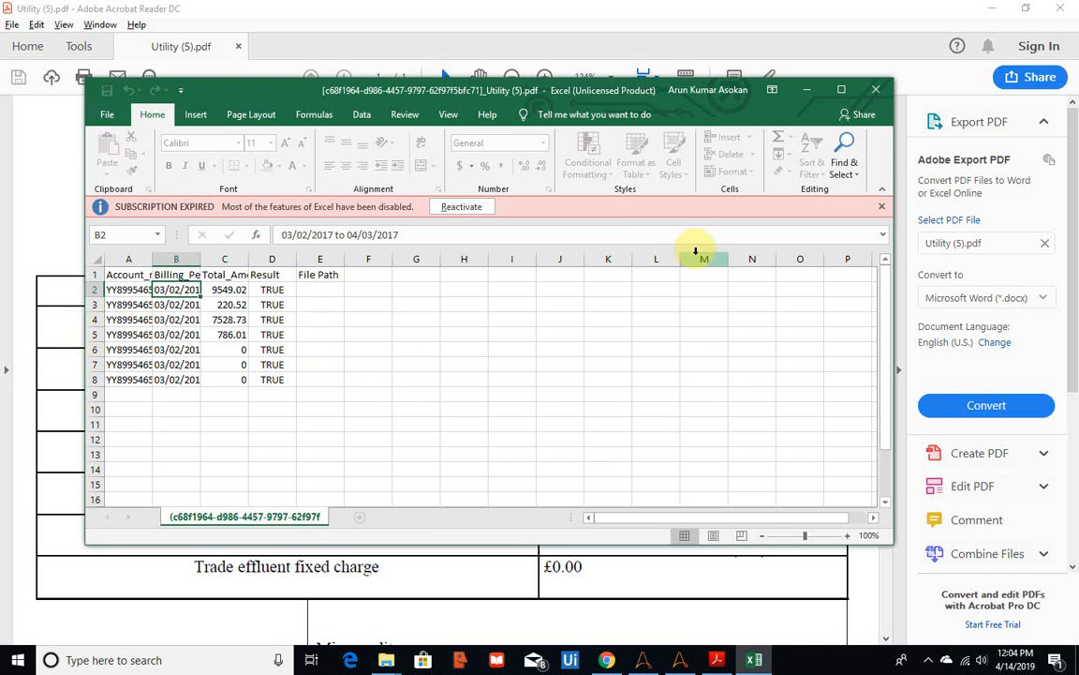
Minimize the Excel and Acrobat Reader windows and move the Result folder window away from the Test folder window
{"action": "left_click", "coordinate": [814, 97]}
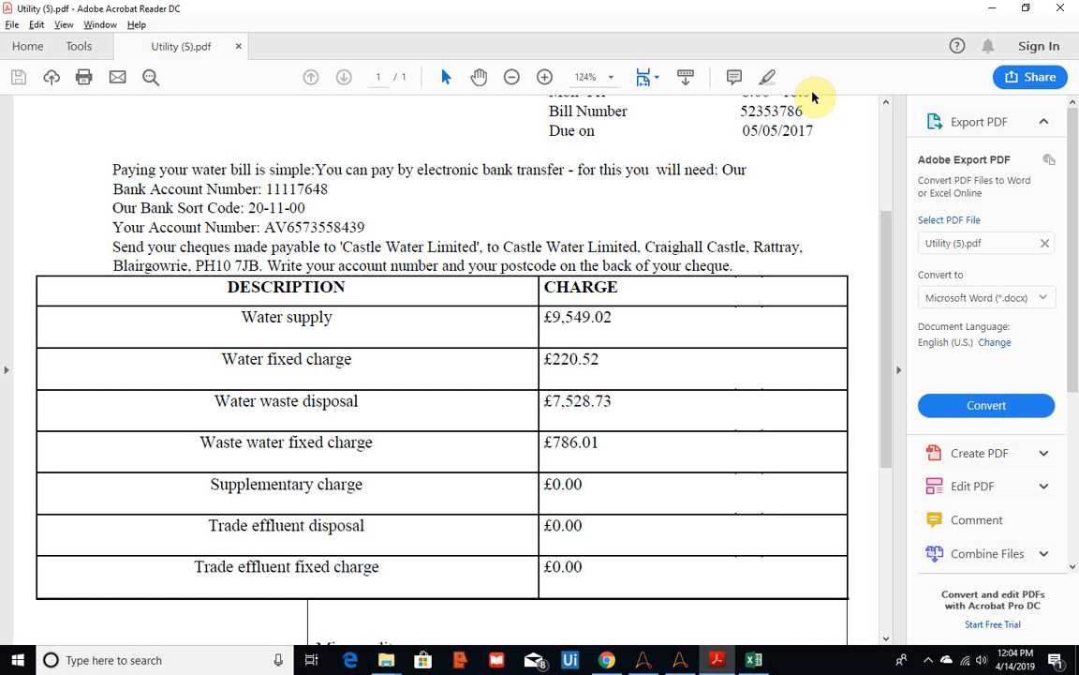
{"action": "left_click", "coordinate": [994, 15]}
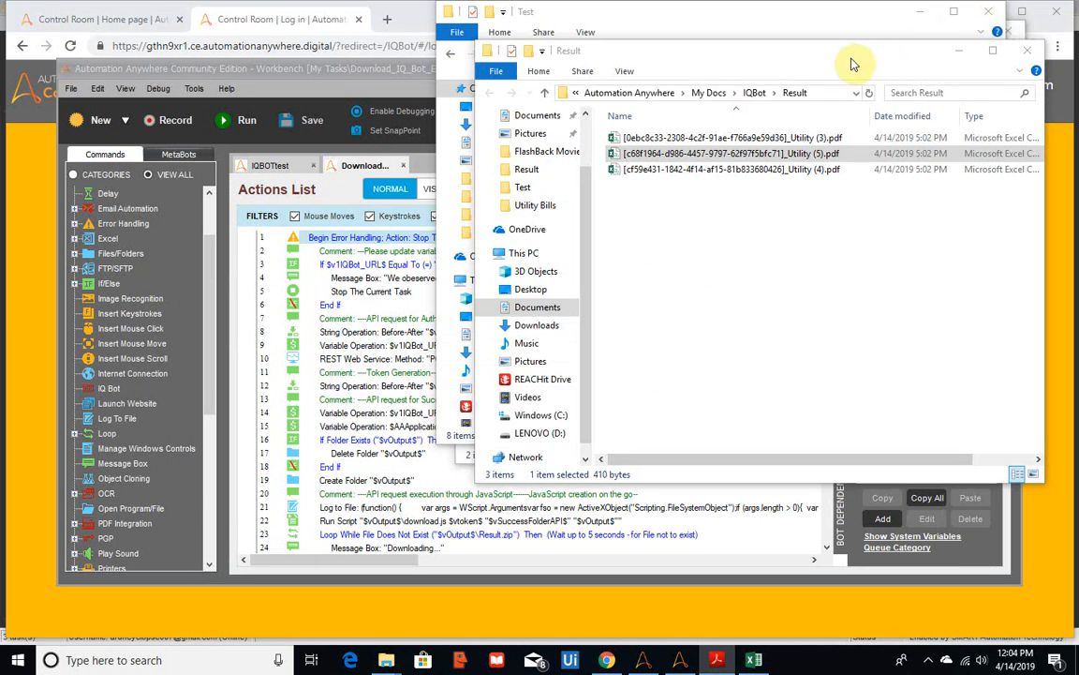
{"action": "left_click_drag", "start_coordinate": [848, 53], "coordinate": [583, 101]}
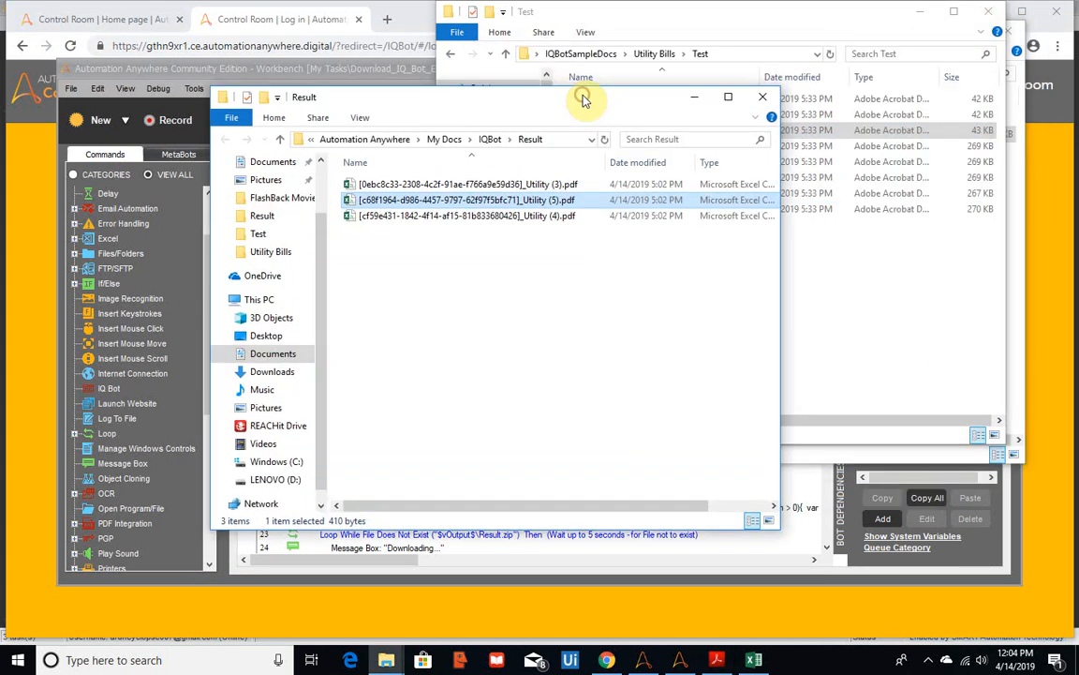